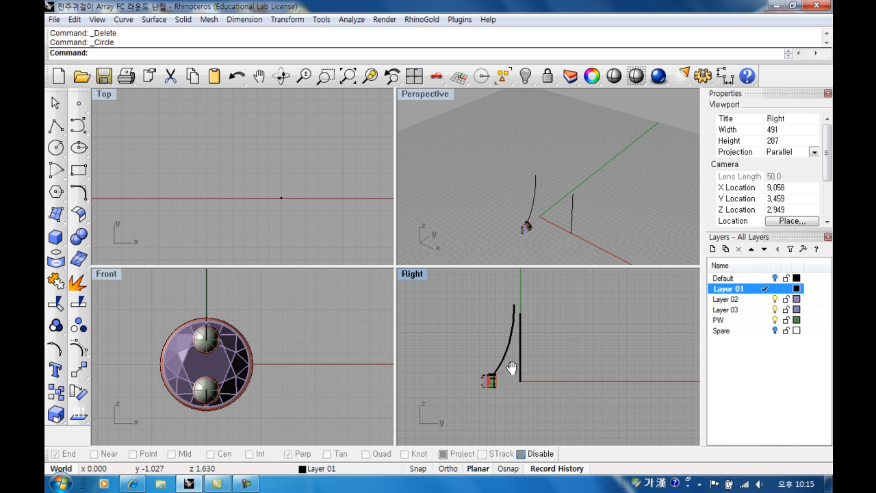
# Select the front round stone together with its bezel setting surfaces, leaving the two prongs out
pyautogui.scroll(5, 508, 376)
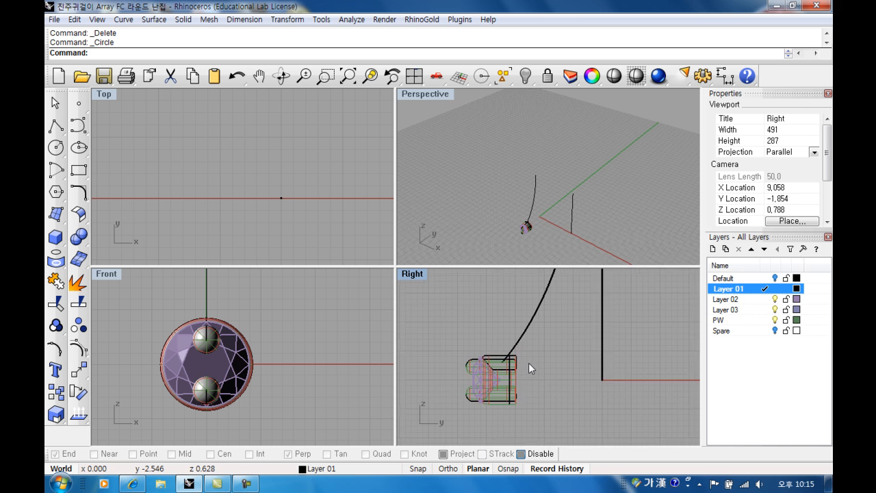
pyautogui.moveTo(494, 397); pyautogui.dragTo(481, 392)
pyautogui.click(533, 386)
pyautogui.moveTo(539, 228); pyautogui.dragTo(619, 197, button='right')
pyautogui.scroll(-7, 235, 333)
pyautogui.click(246, 333)
pyautogui.scroll(3, 239, 332)
pyautogui.moveTo(237, 348); pyautogui.dragTo(236, 350)
pyautogui.scroll(-5, 280, 196)
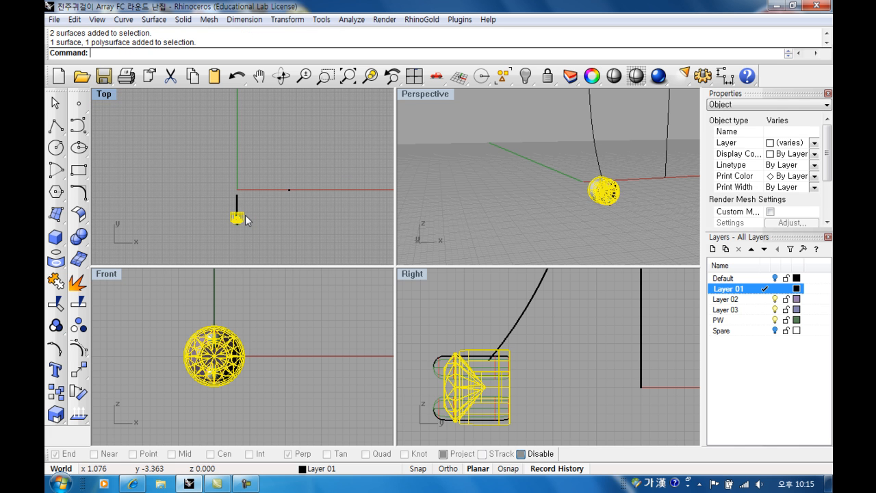
pyautogui.write('ㅁㄱ')
pyautogui.press('Return')
pyautogui.write('0')
pyautogui.press('Return')
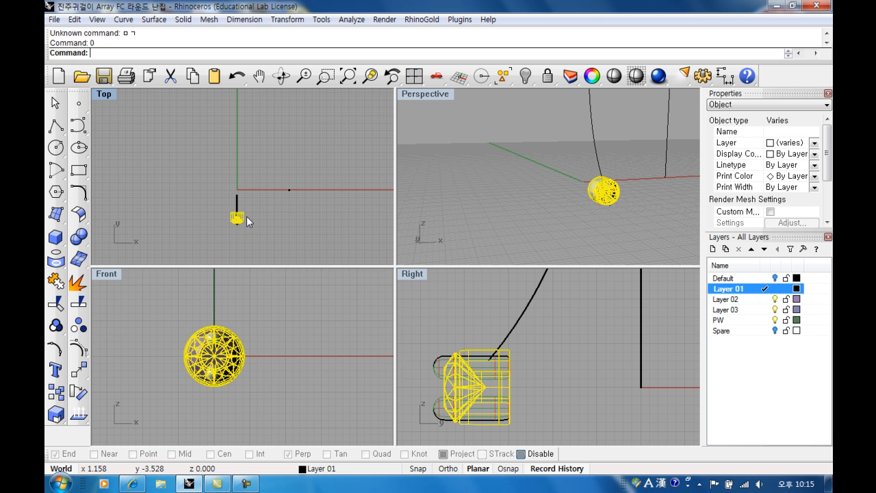
# Polar-array the selected stone and bezel around the origin in the Top view with 16 items over a full 360 degrees
pyautogui.click(79, 375)
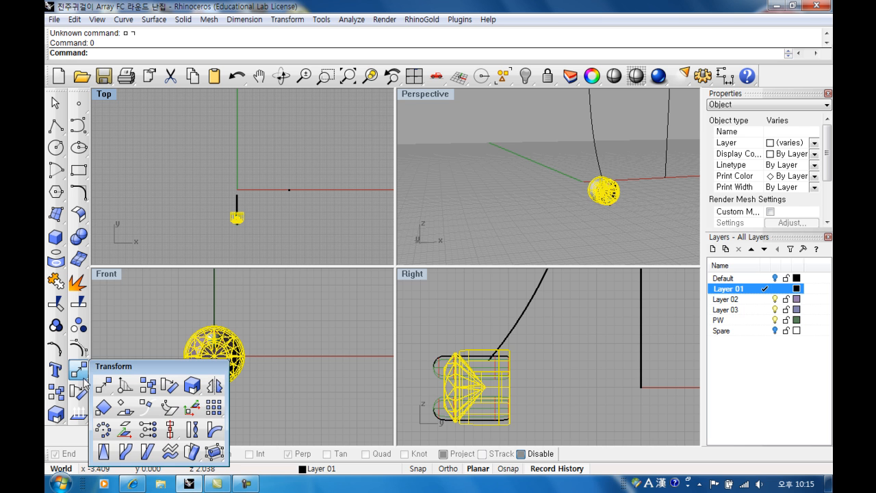
pyautogui.click(103, 431)
pyautogui.click(294, 231)
pyautogui.moveTo(295, 230); pyautogui.dragTo(297, 193, button='right')
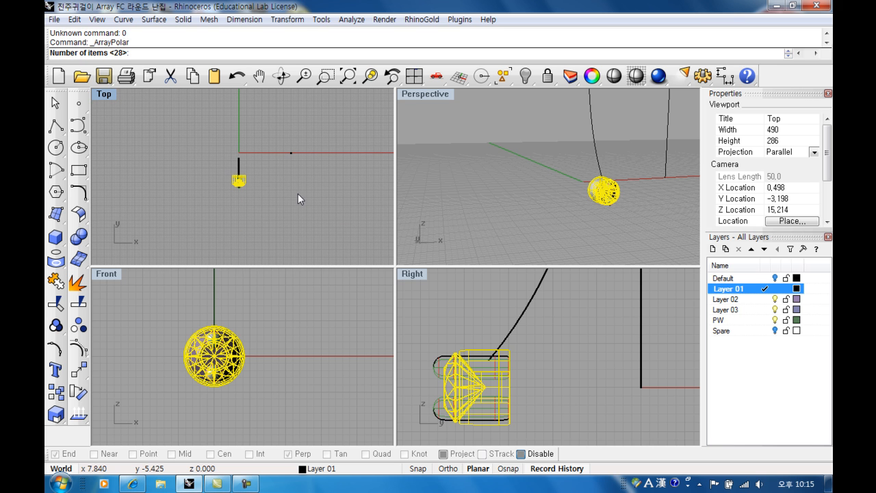
pyautogui.write('16')
pyautogui.press('Return')
pyautogui.press('Return')
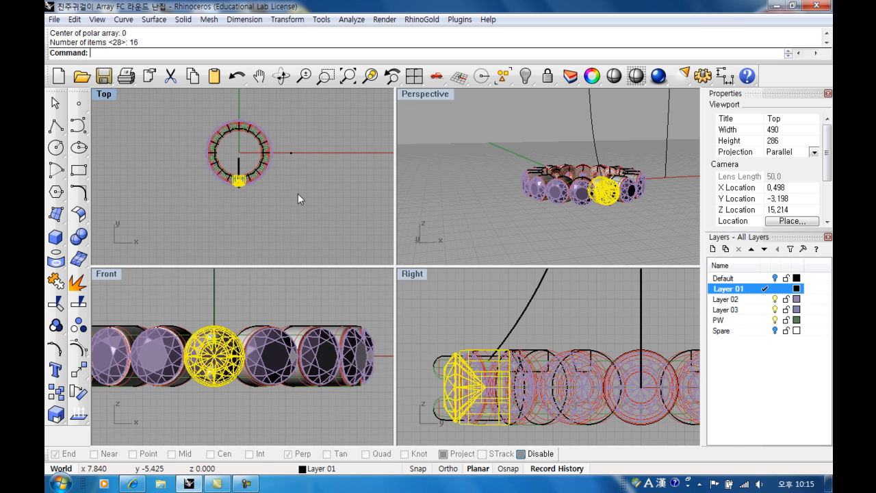
# Examine how the neighbouring stones and bezels meet around the ring array
pyautogui.scroll(5, 251, 181)
pyautogui.scroll(2, 228, 184)
pyautogui.moveTo(551, 176); pyautogui.dragTo(462, 212, button='right')
pyautogui.press('capslock')
pyautogui.scroll(7, 521, 218)
pyautogui.scroll(2, 550, 220)
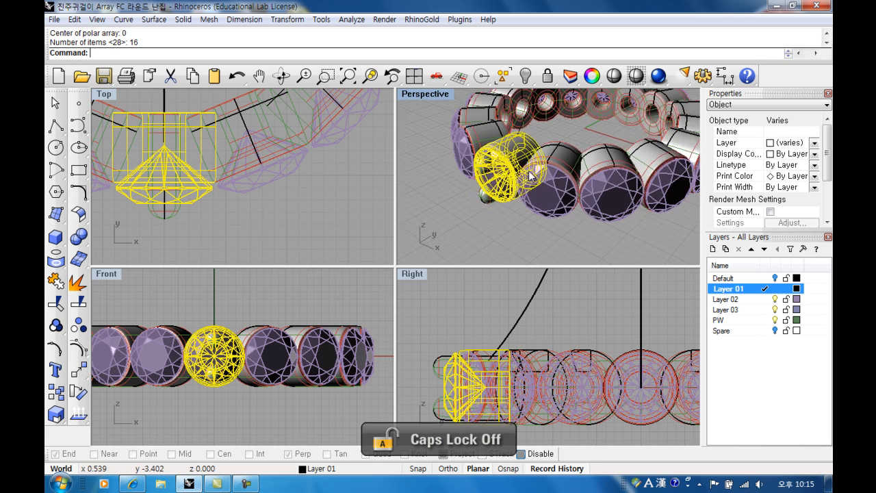
pyautogui.scroll(-5, 547, 218)
pyautogui.scroll(10, 541, 212)
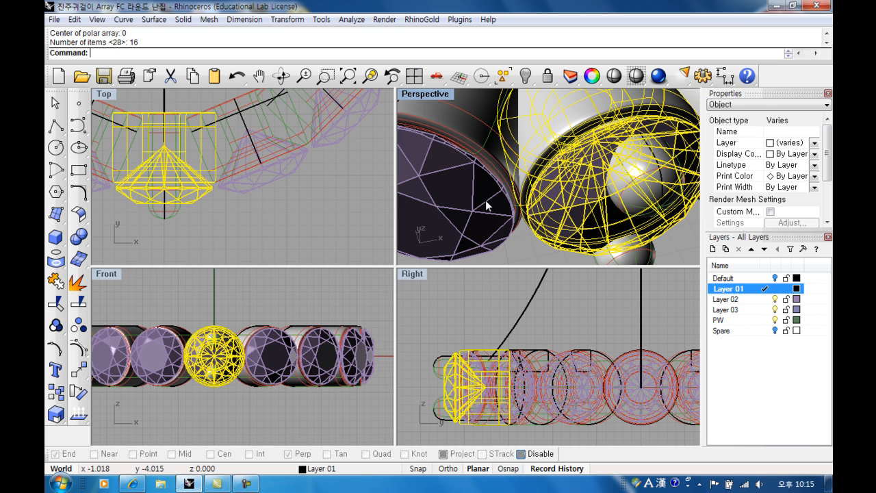
pyautogui.scroll(-6, 255, 188)
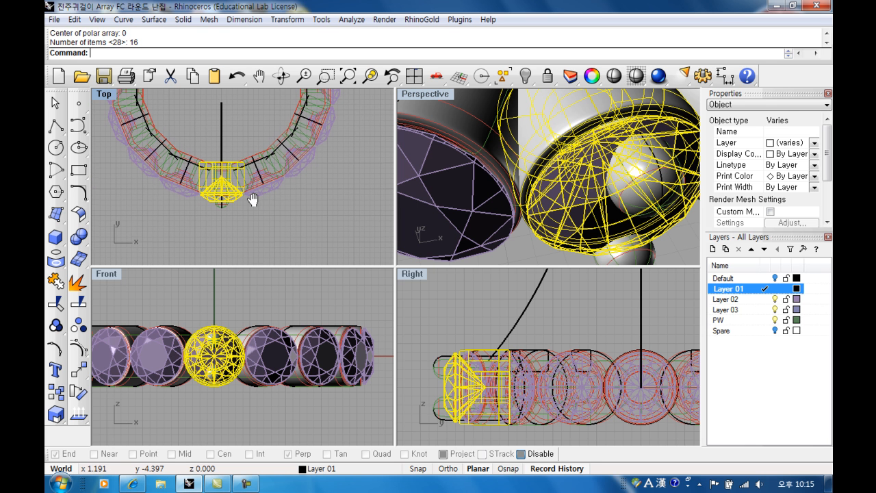
pyautogui.moveTo(254, 199); pyautogui.dragTo(278, 201, button='right')
pyautogui.click(277, 210)
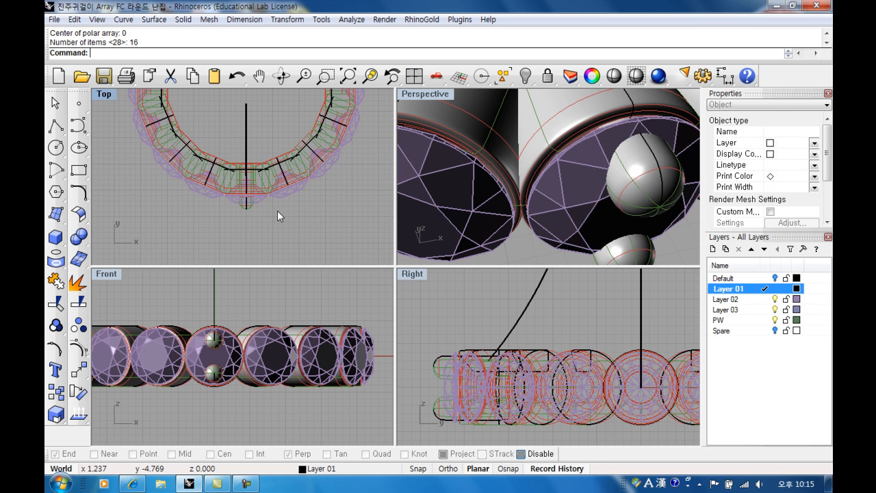
# Try to move the front stone and its bezel slightly, and undo the move
pyautogui.scroll(6, 266, 199)
pyautogui.scroll(3, 266, 198)
pyautogui.moveTo(260, 187); pyautogui.dragTo(255, 195)
pyautogui.hotkey('ctrl', 'z')
# Examine the gap between the front stone and its neighbour, including where their bezels touch
pyautogui.scroll(3, 293, 188)
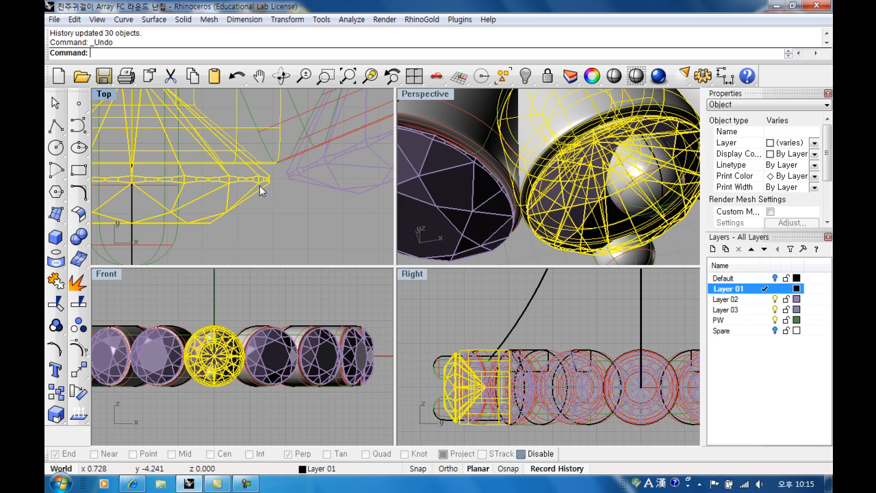
pyautogui.click(262, 186)
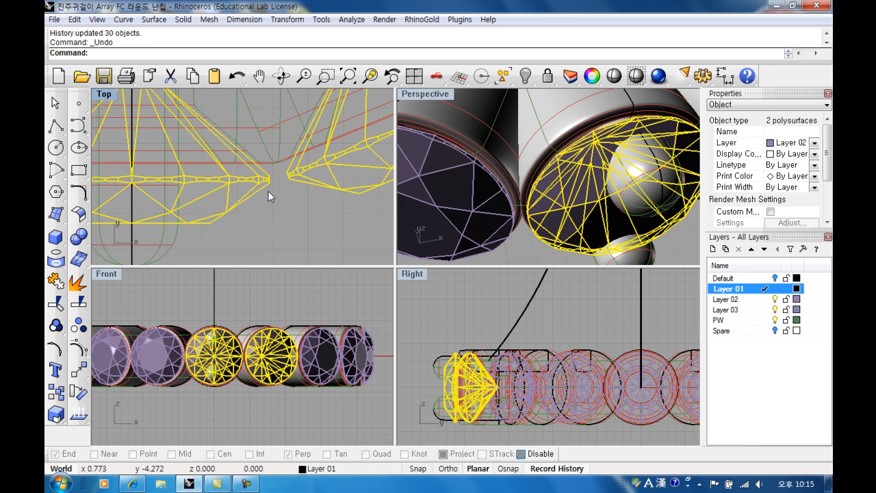
pyautogui.click(281, 197)
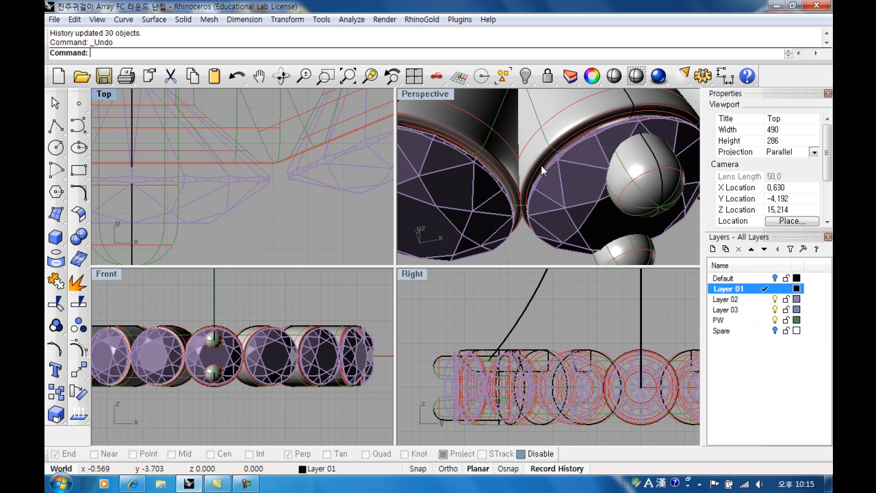
pyautogui.scroll(-12, 541, 170)
pyautogui.scroll(4, 546, 175)
pyautogui.moveTo(546, 185); pyautogui.dragTo(481, 161, button='right')
pyautogui.scroll(6, 481, 160)
pyautogui.moveTo(277, 181); pyautogui.dragTo(293, 210, button='right')
pyautogui.click(286, 180)
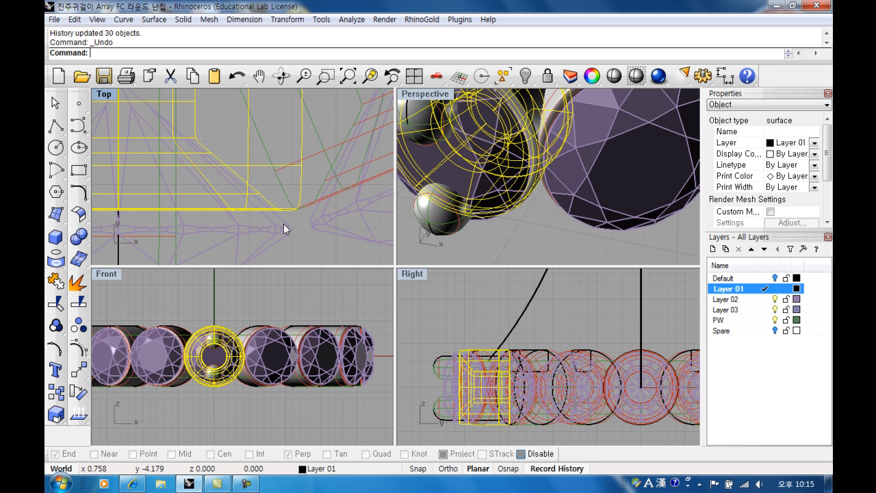
pyautogui.scroll(-8, 500, 162)
pyautogui.moveTo(503, 163); pyautogui.dragTo(537, 140, button='right')
pyautogui.scroll(3, 581, 194)
pyautogui.click(590, 197)
pyautogui.scroll(-8, 565, 187)
pyautogui.scroll(5, 546, 149)
pyautogui.scroll(8, 523, 193)
# Delete the lower of the two prongs on the front stone
pyautogui.click(520, 192)
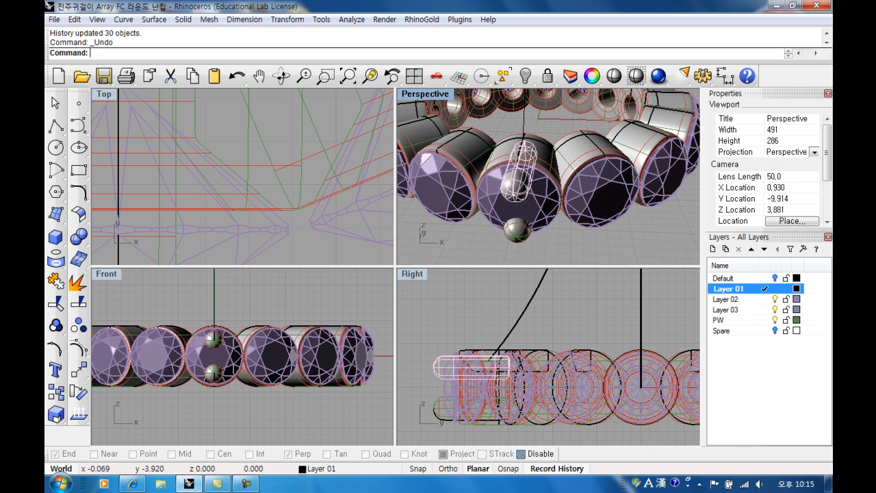
pyautogui.rightClick(312, 281)
pyautogui.keyDown('shift'); pyautogui.click(213, 370); pyautogui.keyUp('shift')
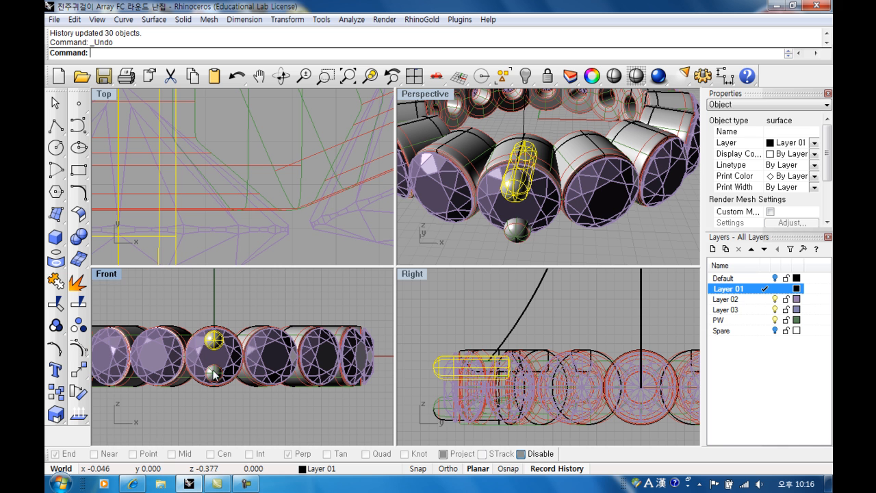
pyautogui.scroll(2, 244, 381)
pyautogui.hotkey('ctrl', 'z')
pyautogui.scroll(2, 208, 351)
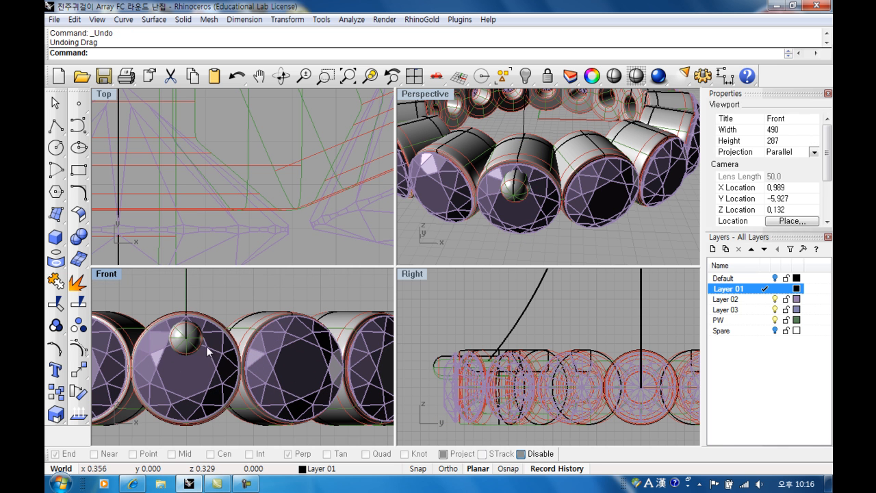
# Rotate a copy of the front stone's upper prong about the origin in the Top view by an angle of 360/32
pyautogui.click(191, 340)
pyautogui.moveTo(192, 341); pyautogui.dragTo(206, 342, button='right')
pyautogui.scroll(-10, 305, 169)
pyautogui.moveTo(294, 176); pyautogui.dragTo(240, 187, button='right')
pyautogui.scroll(2, 241, 199)
pyautogui.click(81, 391)
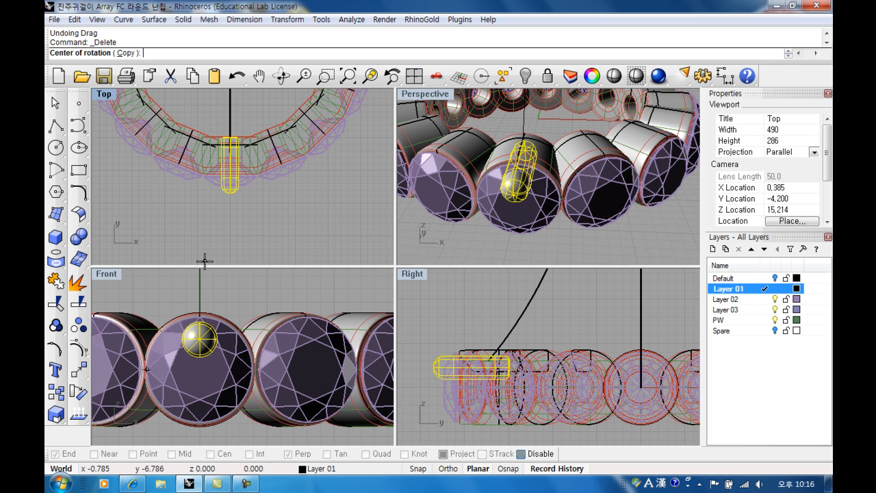
pyautogui.write('0')
pyautogui.press('Return')
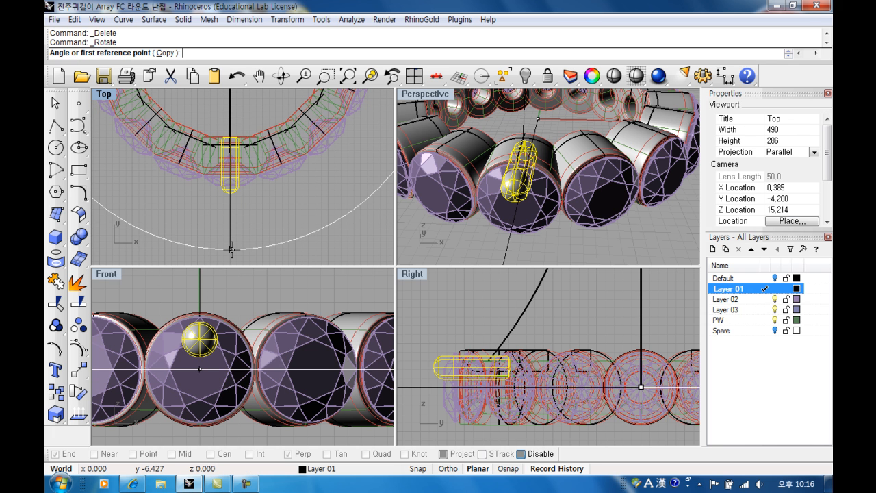
pyautogui.click(232, 250)
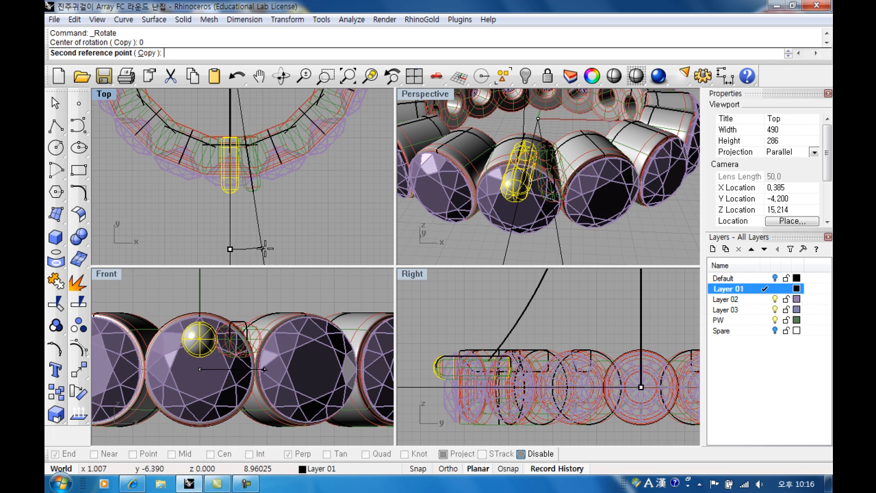
pyautogui.click(146, 54)
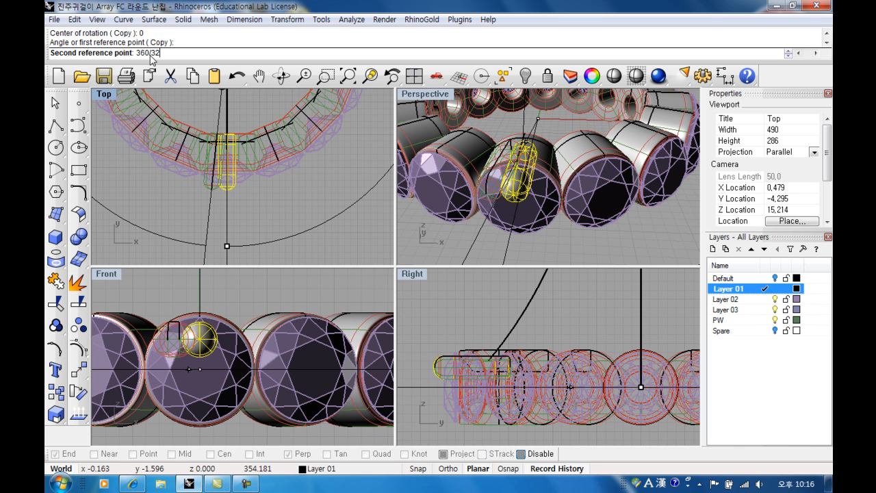
pyautogui.press('Return')
# Move the original prong on the front stone slightly upward in the Front view so its rotated copy follows
pyautogui.rightClick(267, 195)
pyautogui.moveTo(552, 210); pyautogui.dragTo(547, 166, button='right')
pyautogui.scroll(2, 450, 366)
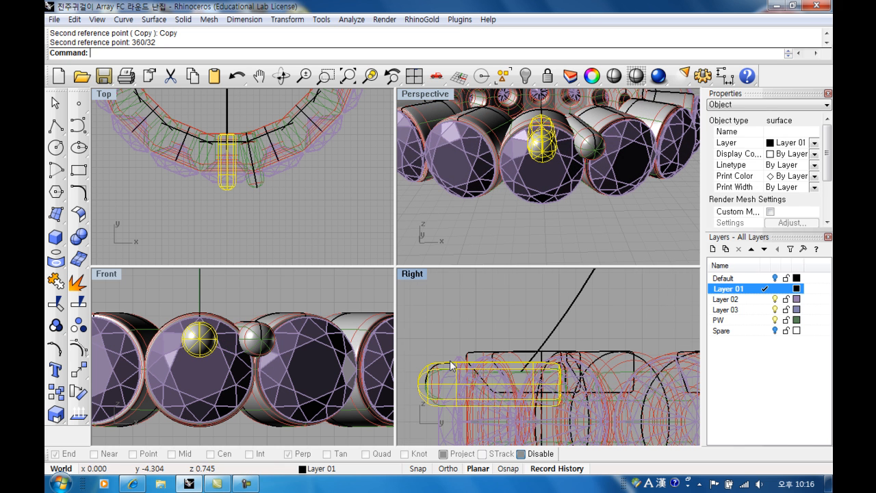
pyautogui.click(273, 334)
pyautogui.moveTo(254, 342); pyautogui.dragTo(270, 336, button='right')
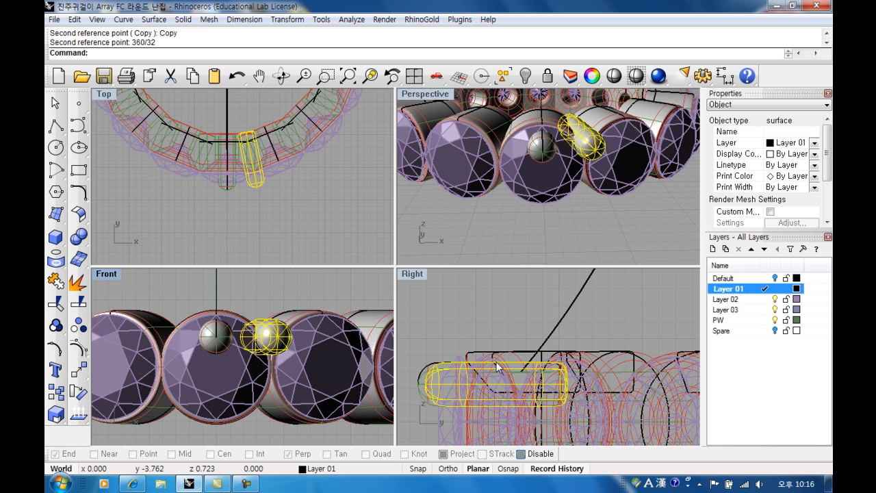
pyautogui.scroll(6, 229, 188)
pyautogui.click(229, 188)
pyautogui.scroll(4, 222, 334)
pyautogui.moveTo(225, 342); pyautogui.dragTo(224, 326)
pyautogui.scroll(-8, 232, 332)
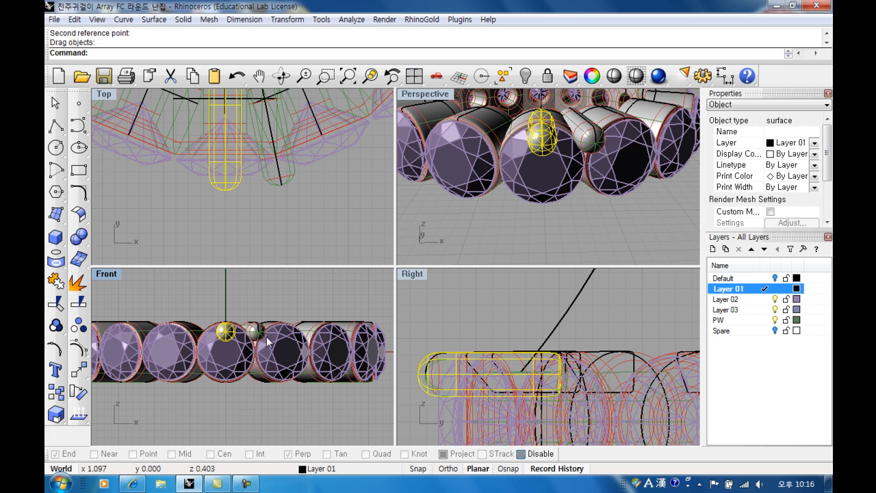
# Mirror the rotated prong copy across the horizontal plane through the origin in the Front view
pyautogui.click(261, 330)
pyautogui.moveTo(263, 338); pyautogui.dragTo(239, 343, button='right')
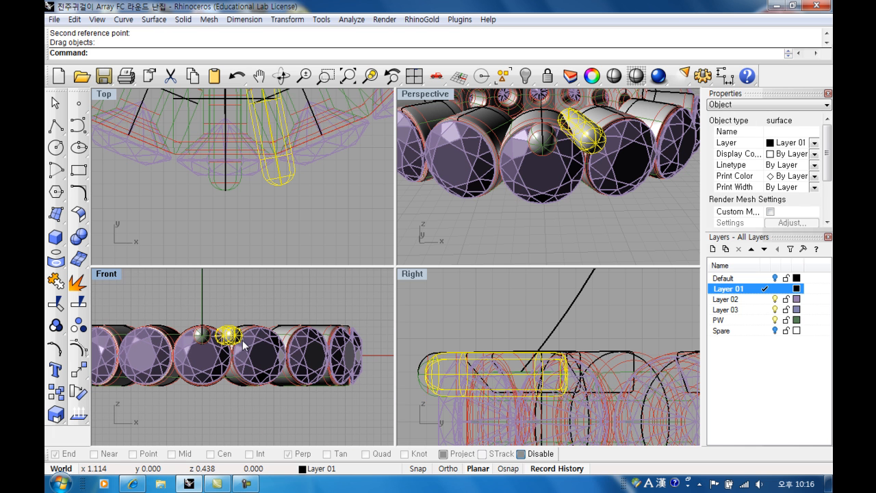
pyautogui.click(80, 385)
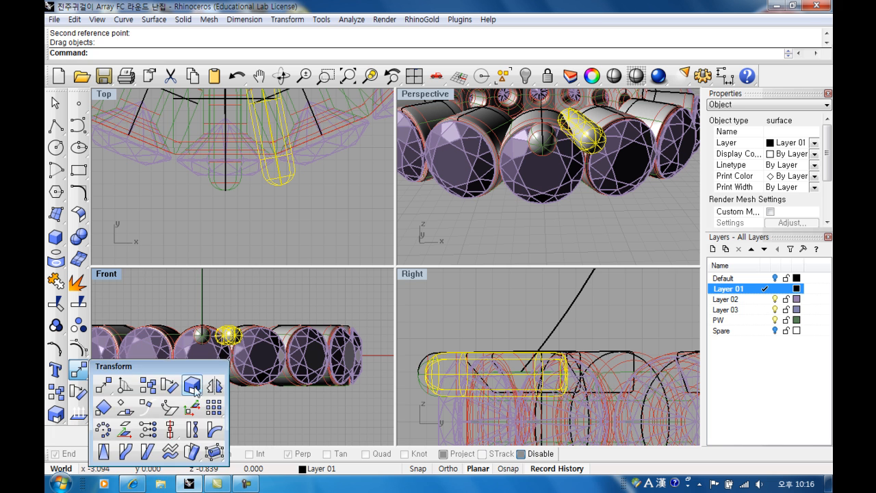
pyautogui.click(215, 386)
pyautogui.write('0')
pyautogui.press('Return')
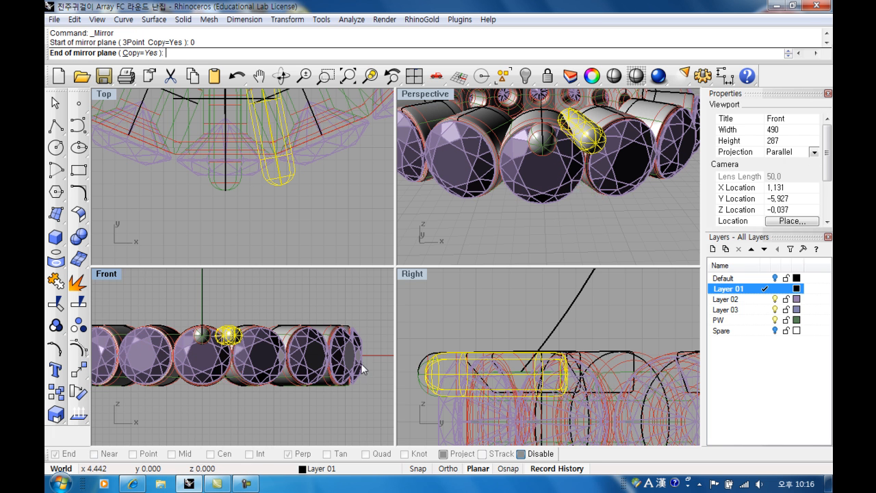
pyautogui.click(231, 385)
pyautogui.moveTo(236, 385); pyautogui.dragTo(264, 383, button='right')
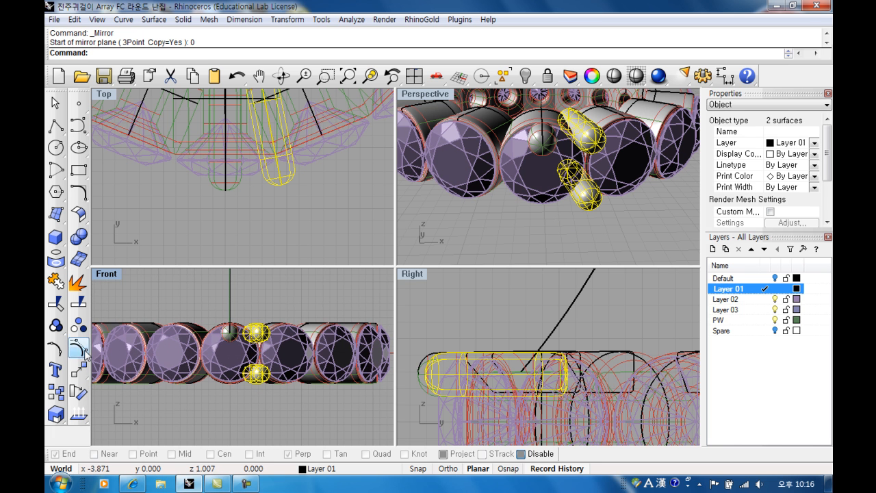
# Polar-array the upper and lower prong pair around the origin with 16 items over a full 360 degrees
pyautogui.scroll(-5, 225, 238)
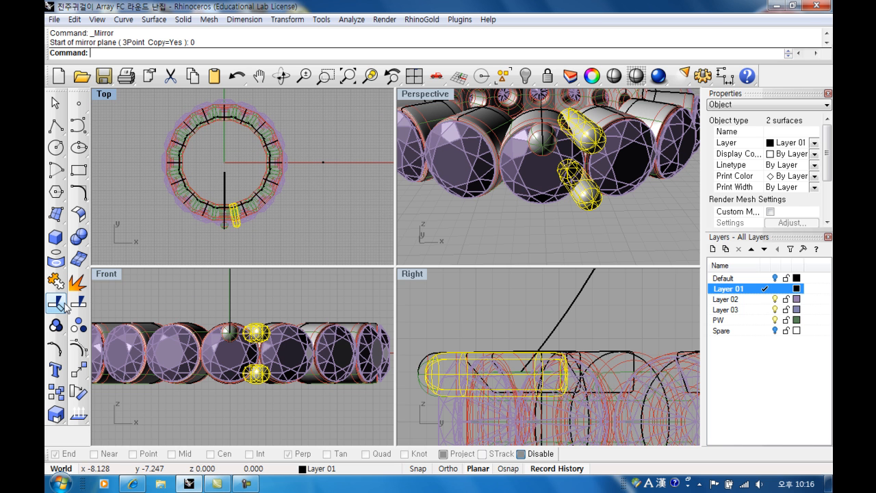
pyautogui.click(79, 369)
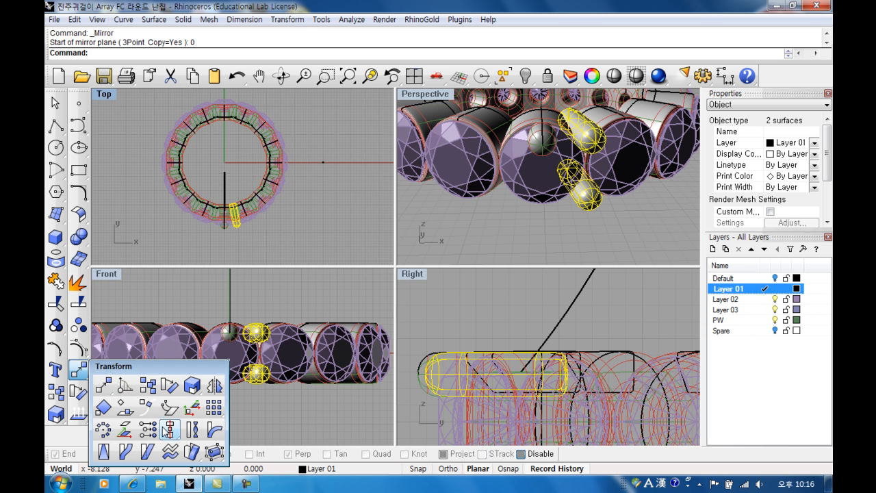
pyautogui.click(103, 430)
pyautogui.write('0')
pyautogui.press('Return')
pyautogui.press('Return')
pyautogui.press('Return')
# Scale the original front prong up slightly about its middle in the Right view
pyautogui.scroll(-5, 547, 198)
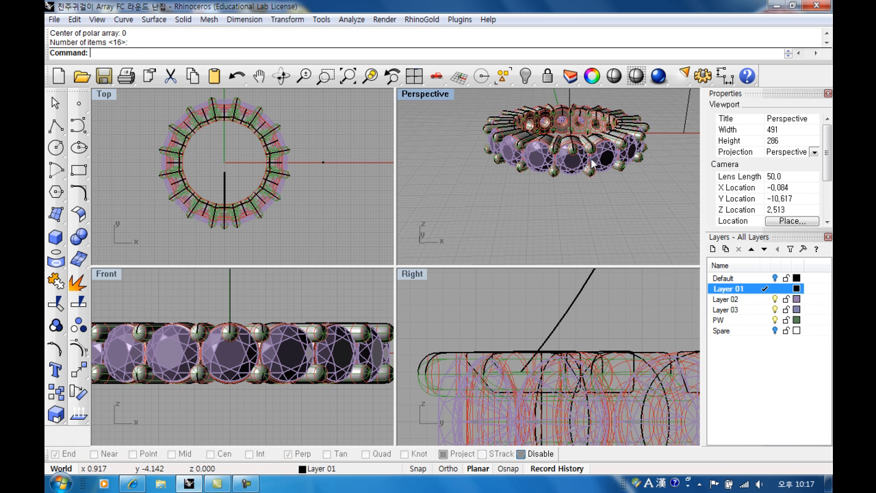
pyautogui.scroll(5, 547, 198)
pyautogui.click(489, 185)
pyautogui.scroll(4, 239, 340)
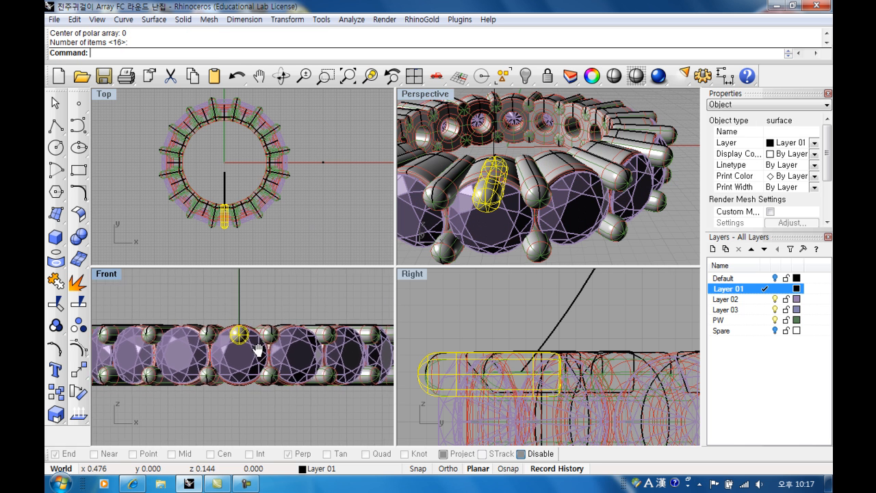
pyautogui.moveTo(468, 377); pyautogui.dragTo(472, 352, button='right')
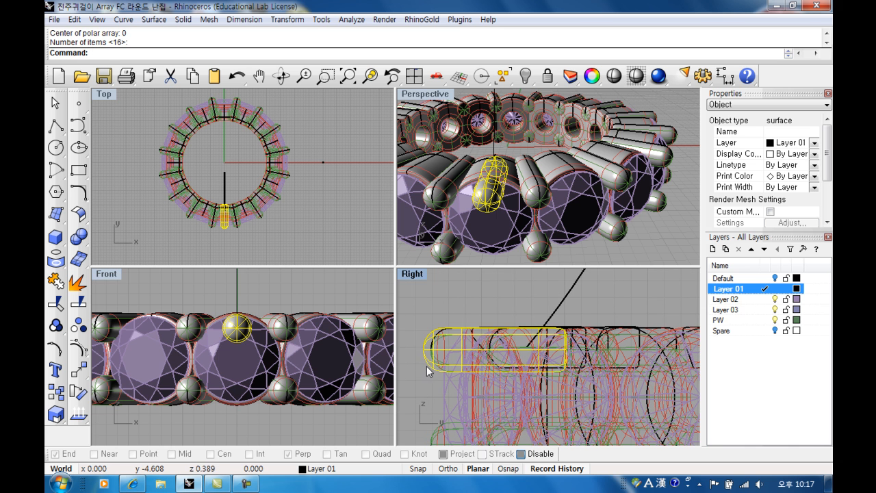
pyautogui.click(57, 414)
pyautogui.scroll(4, 477, 354)
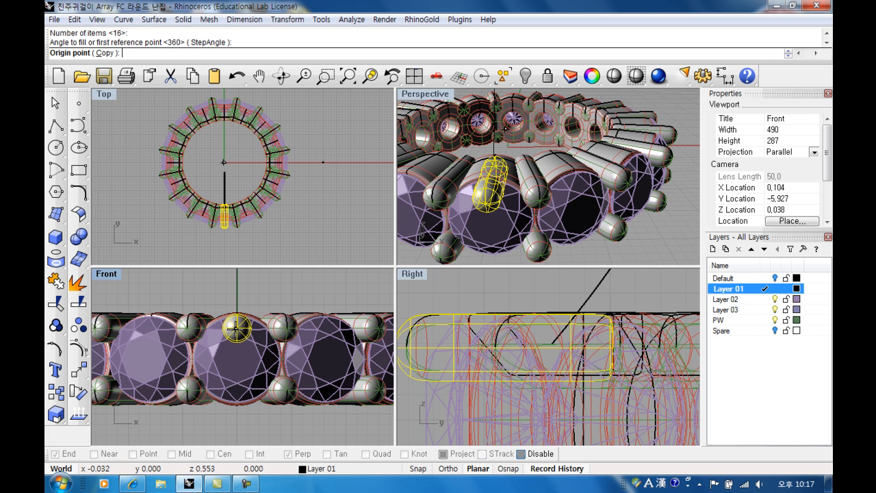
pyautogui.click(517, 342)
pyautogui.click(574, 349)
pyautogui.click(578, 353)
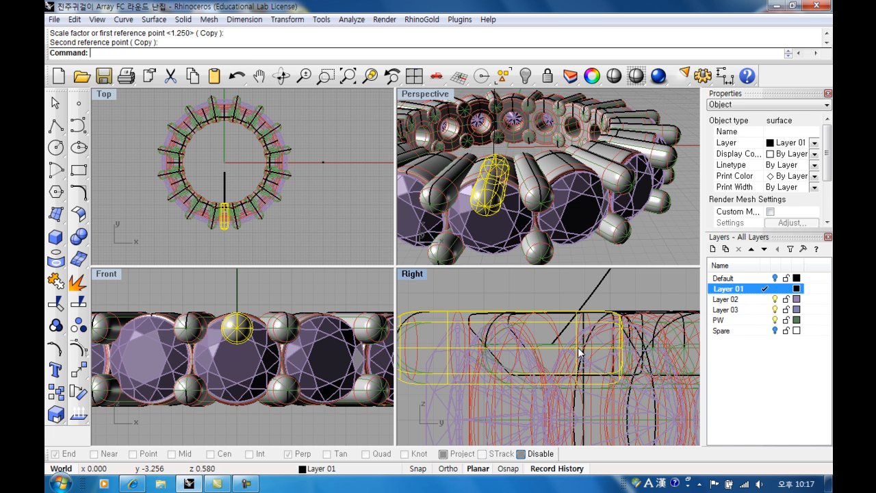
# Move the original front prong slightly inward toward the ring's centre in the Right view
pyautogui.moveTo(578, 352); pyautogui.dragTo(596, 348, button='right')
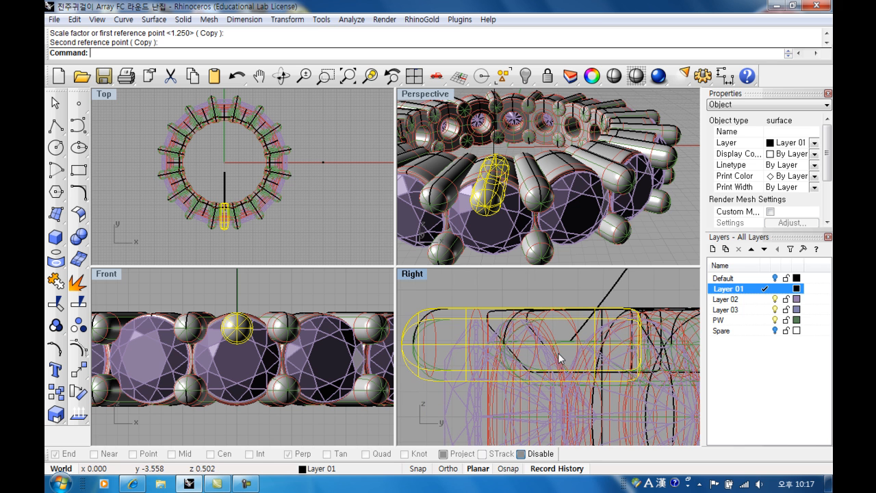
pyautogui.moveTo(560, 345); pyautogui.dragTo(577, 346)
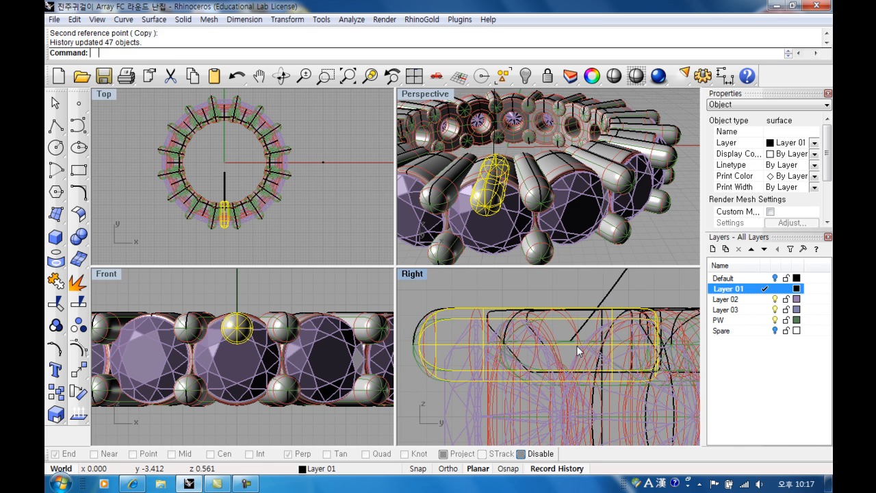
pyautogui.click(548, 197)
pyautogui.moveTo(513, 193); pyautogui.dragTo(490, 285, button='right')
pyautogui.click(438, 310)
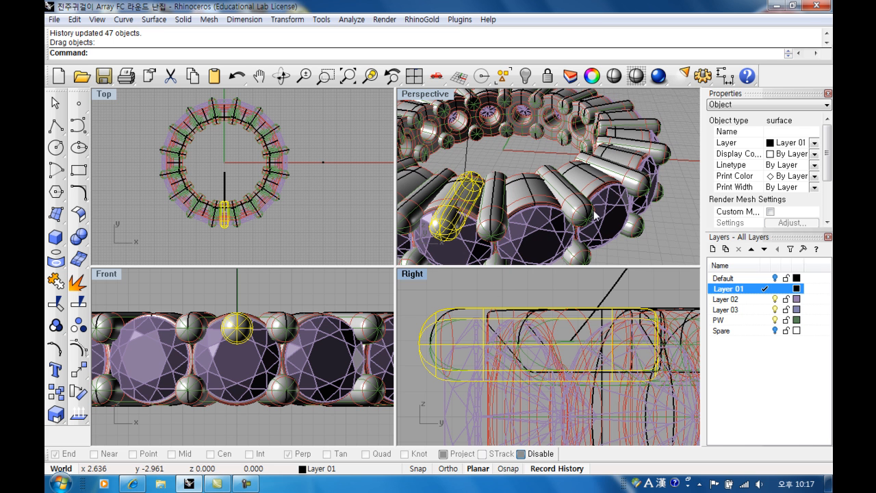
pyautogui.moveTo(531, 183); pyautogui.dragTo(537, 183, button='right')
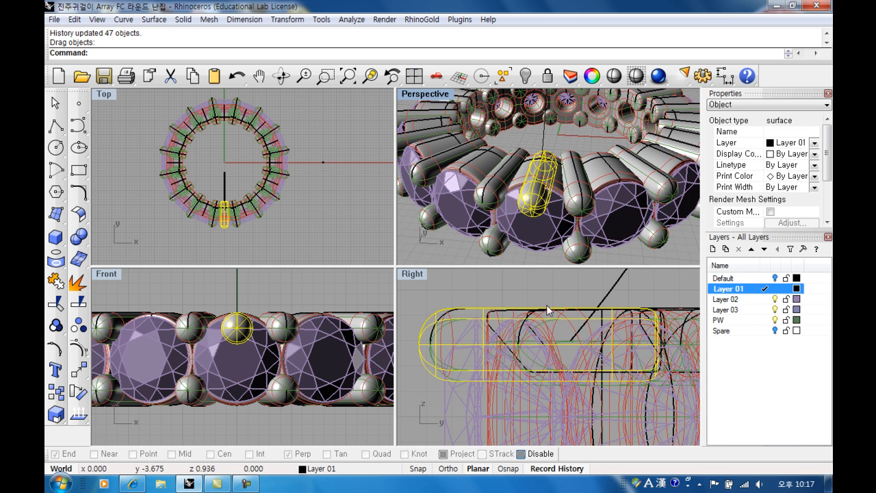
# Shorten the original front prong by moving the control points at its inner end outward in the Right view
pyautogui.moveTo(549, 314); pyautogui.dragTo(502, 323, button='right')
pyautogui.press('F10')
pyautogui.moveTo(640, 395); pyautogui.dragTo(601, 395)
pyautogui.moveTo(590, 171); pyautogui.dragTo(547, 218, button='right')
pyautogui.moveTo(600, 313); pyautogui.dragTo(586, 314)
pyautogui.scroll(-6, 560, 206)
pyautogui.press('Escape')
pyautogui.press('Escape')
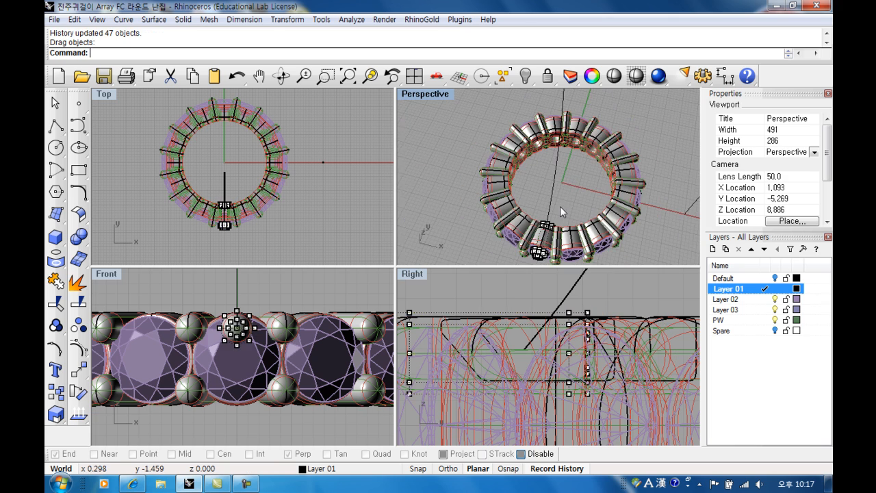
# Examine the original prong and the arrayed prongs around the stones in the Perspective and Front views
pyautogui.scroll(6, 543, 231)
pyautogui.moveTo(543, 231); pyautogui.dragTo(556, 166, button='right')
pyautogui.scroll(6, 536, 191)
pyautogui.click(537, 201)
pyautogui.scroll(-8, 520, 199)
pyautogui.scroll(2, 500, 197)
pyautogui.scroll(-5, 491, 204)
pyautogui.scroll(6, 483, 203)
pyautogui.scroll(-4, 558, 176)
pyautogui.scroll(6, 555, 188)
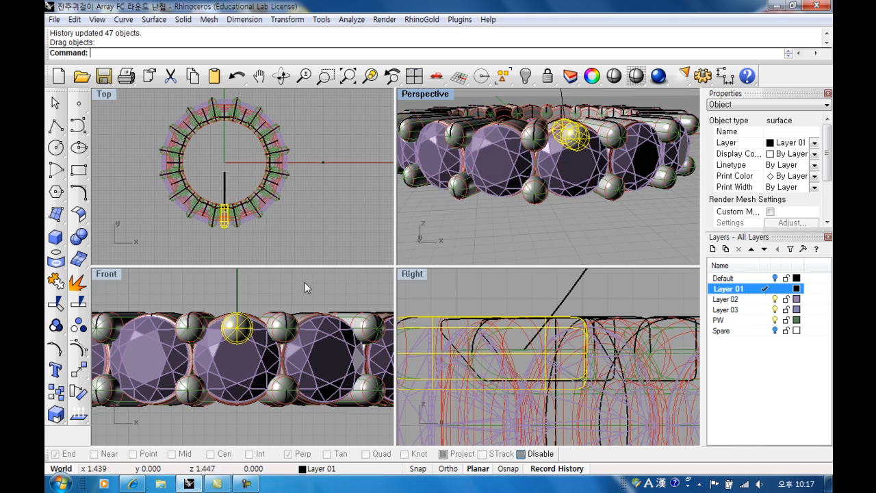
pyautogui.moveTo(238, 321); pyautogui.dragTo(236, 326, button='right')
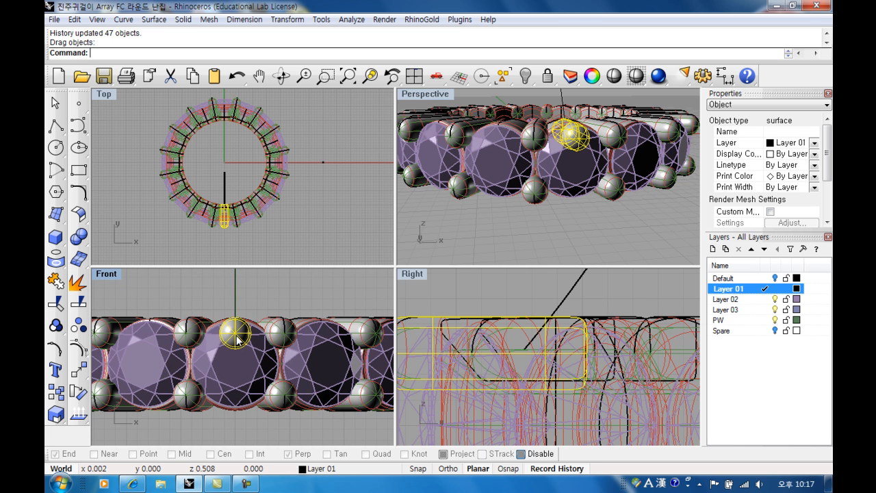
pyautogui.scroll(-10, 570, 155)
pyautogui.scroll(-6, 496, 304)
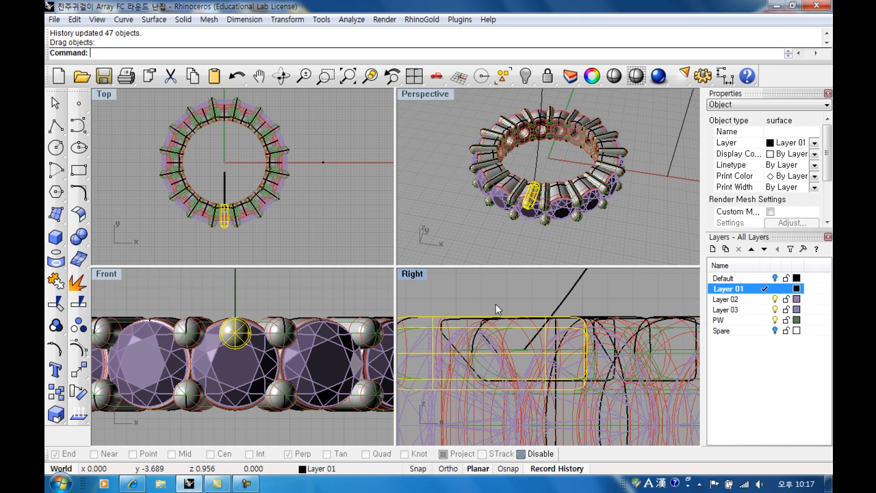
# Display the control points of the curved guide above the ring and select its two middle points in the Right view
pyautogui.moveTo(512, 314); pyautogui.dragTo(498, 349, button='right')
pyautogui.click(513, 315)
pyautogui.moveTo(513, 314); pyautogui.dragTo(479, 360, button='right')
pyautogui.press('F10')
pyautogui.scroll(-4, 480, 357)
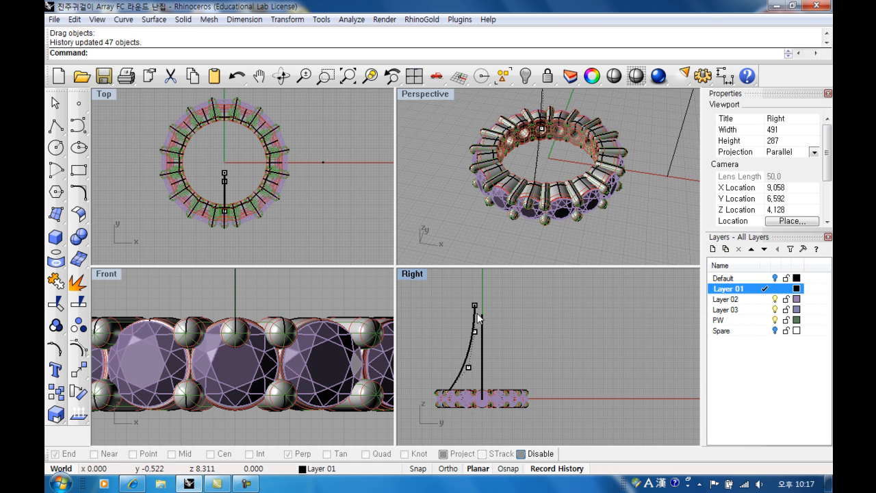
pyautogui.moveTo(446, 328); pyautogui.dragTo(502, 374)
pyautogui.moveTo(461, 340); pyautogui.dragTo(495, 369, button='right')
pyautogui.scroll(6, 510, 355)
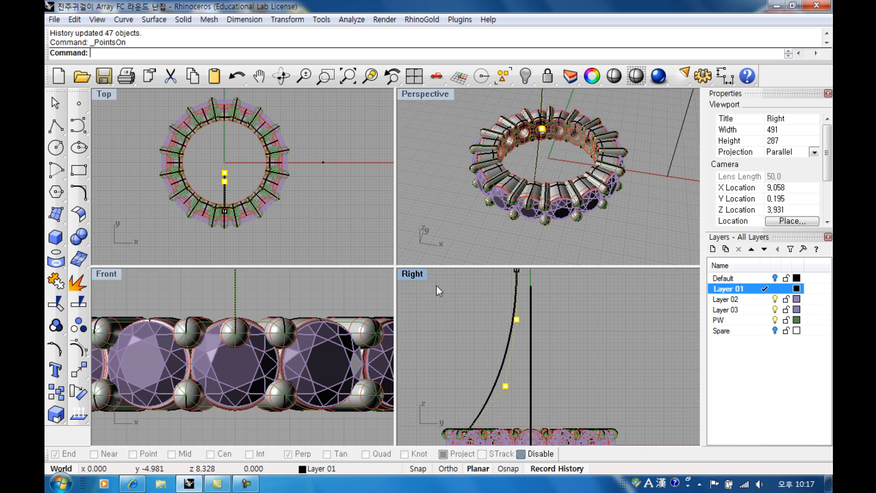
pyautogui.scroll(-4, 466, 296)
pyautogui.moveTo(468, 306); pyautogui.dragTo(485, 308, button='right')
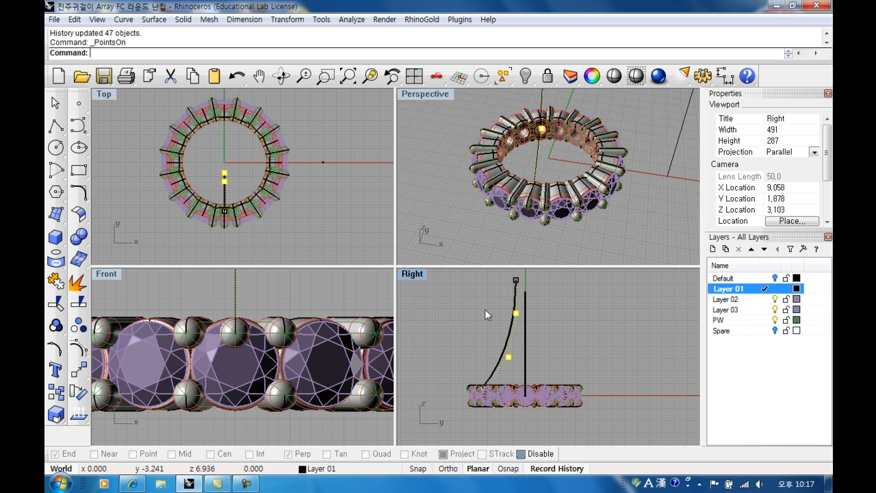
pyautogui.click(511, 336)
# Select the straight vertical guide line beside the ring and examine it in the Top and Front views
pyautogui.moveTo(329, 174); pyautogui.dragTo(268, 199, button='right')
pyautogui.scroll(4, 314, 183)
pyautogui.scroll(4, 276, 182)
pyautogui.click(276, 186)
pyautogui.scroll(-6, 266, 353)
pyautogui.scroll(-4, 267, 359)
pyautogui.scroll(-2, 278, 334)
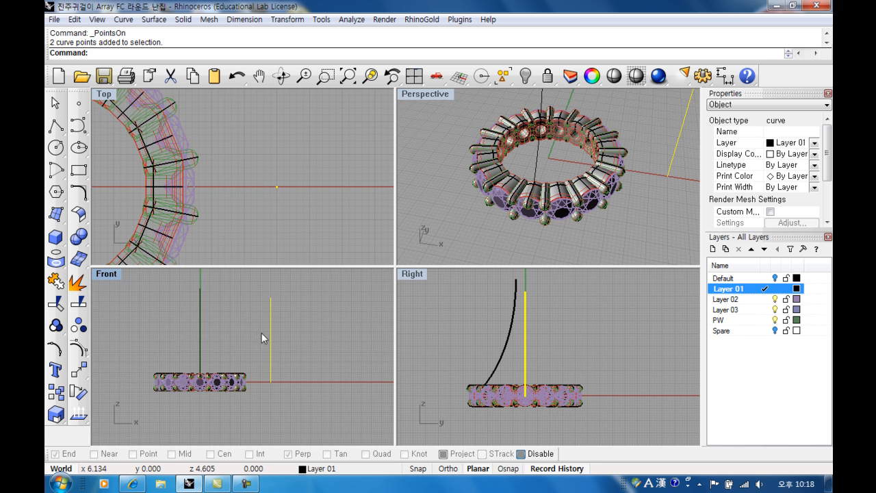
# Draw a small non-deformable circle centred on the straight vertical guide line in the Top view
pyautogui.click(56, 147)
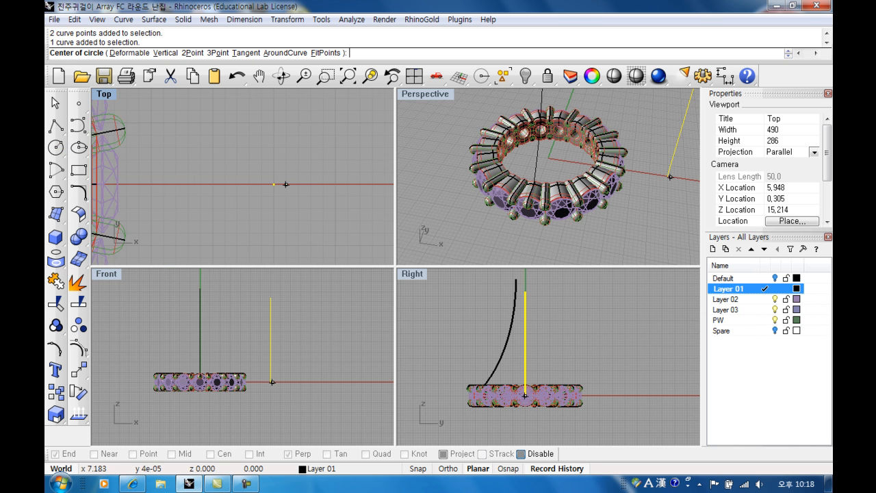
pyautogui.click(141, 55)
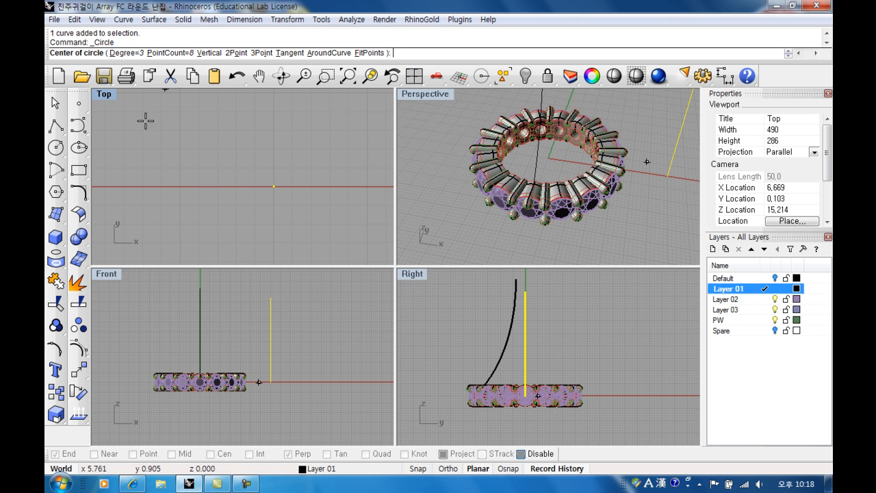
pyautogui.click(57, 147)
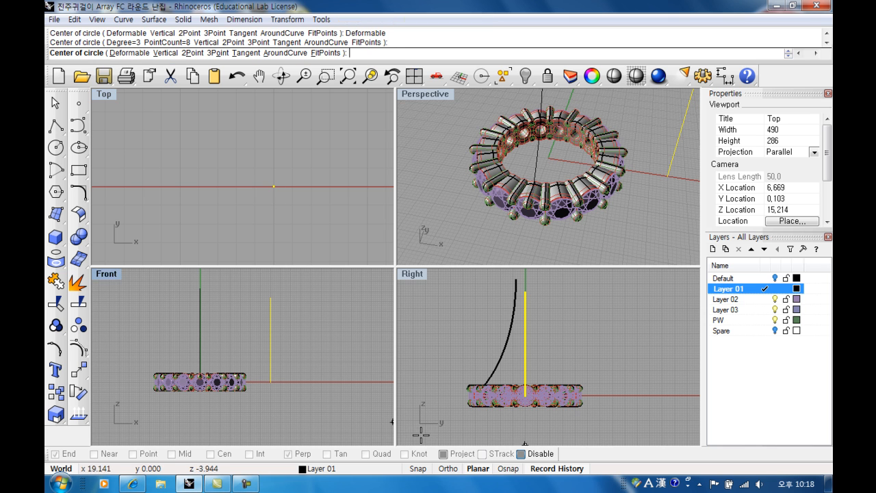
pyautogui.click(274, 185)
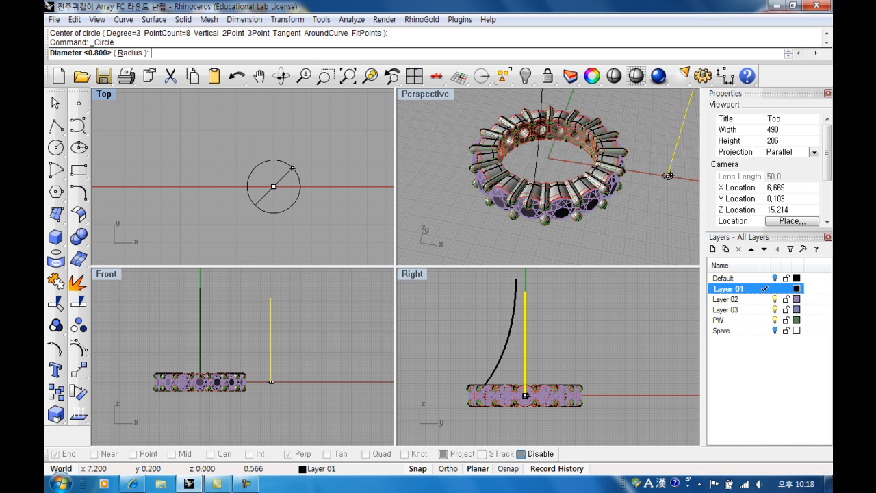
pyautogui.click(290, 152)
pyautogui.click(303, 164)
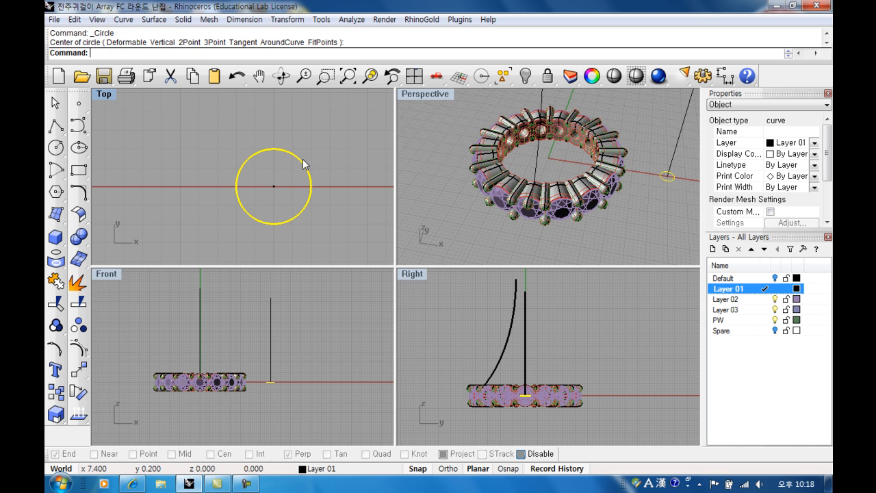
# Extrude the circle upward about 8 units along the vertical guide line as an uncapped tube
pyautogui.scroll(-3, 294, 355)
pyautogui.hotkey('ctrl', 'e')
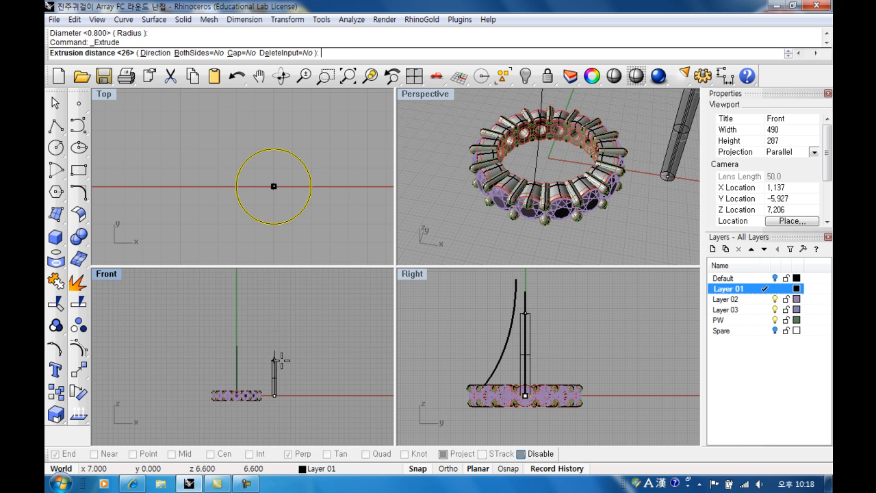
pyautogui.scroll(12, 280, 354)
pyautogui.scroll(3, 277, 342)
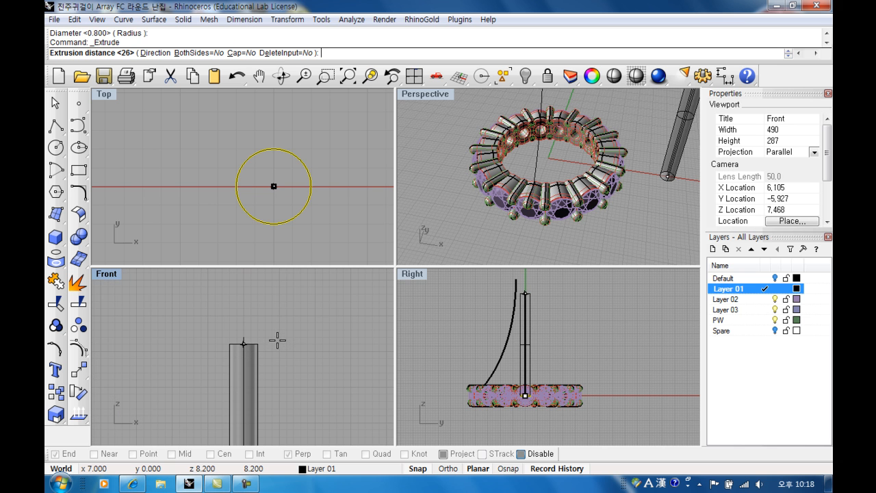
pyautogui.click(258, 348)
# Select the extruded tube surface and examine it beside the ring and curved guide in the Perspective view
pyautogui.scroll(-4, 625, 175)
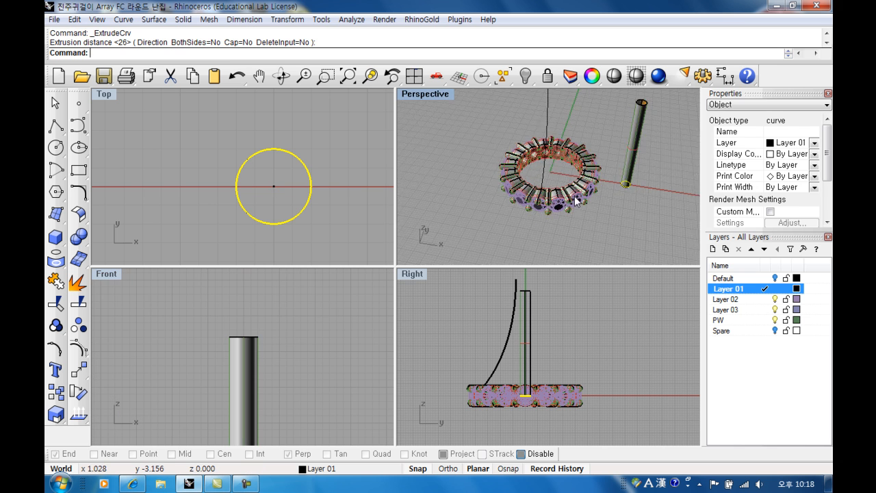
pyautogui.scroll(2, 612, 175)
pyautogui.click(596, 172)
pyautogui.scroll(-5, 581, 181)
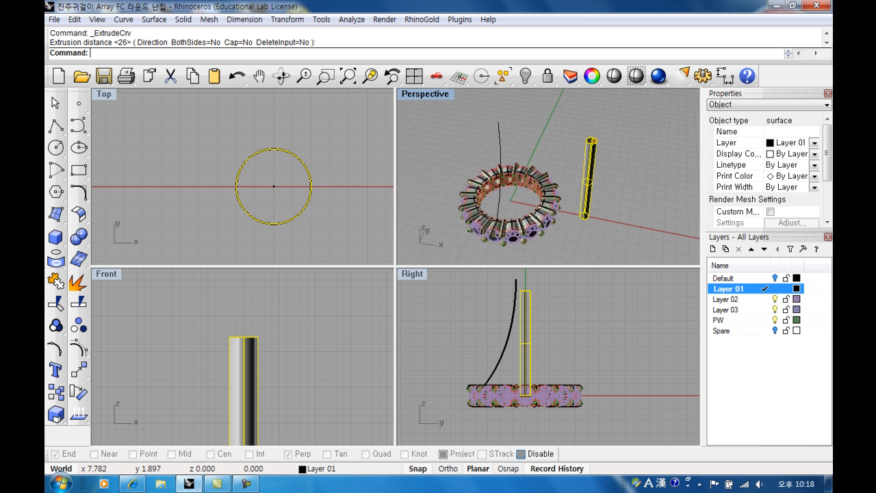
pyautogui.scroll(5, 572, 185)
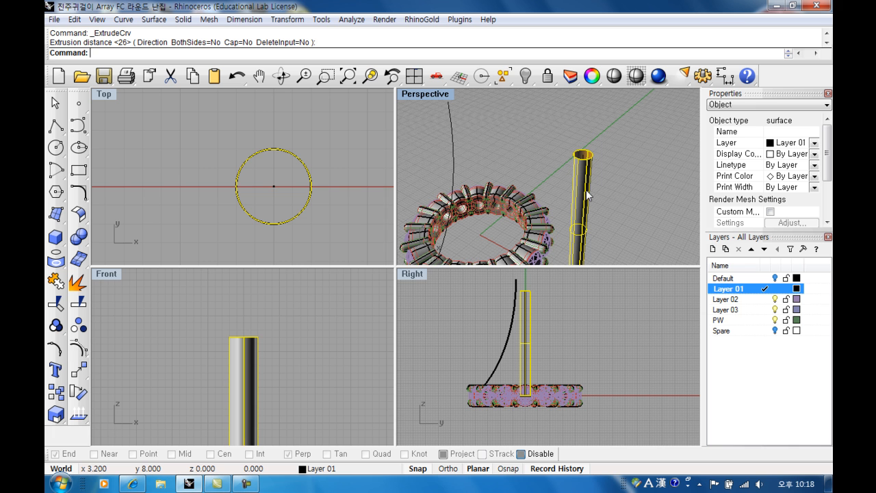
pyautogui.moveTo(586, 195); pyautogui.dragTo(616, 190, button='right')
pyautogui.scroll(-7, 619, 192)
pyautogui.scroll(3, 604, 187)
pyautogui.scroll(4, 603, 183)
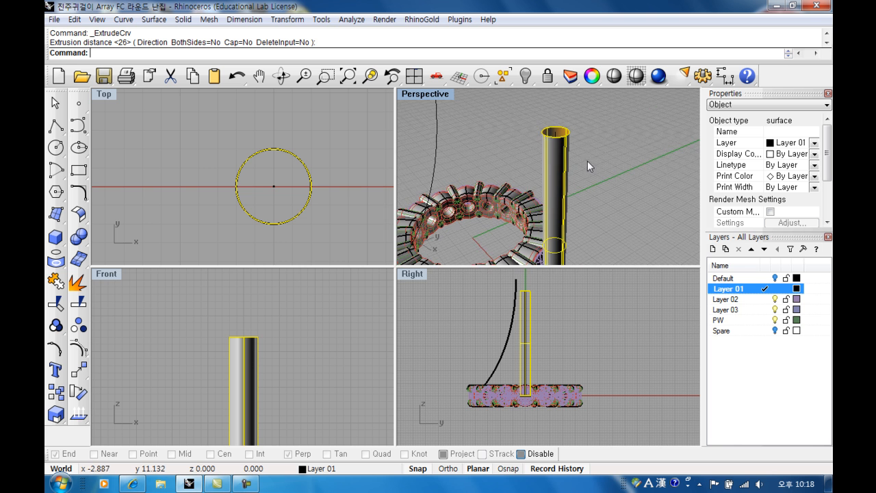
pyautogui.scroll(-8, 587, 165)
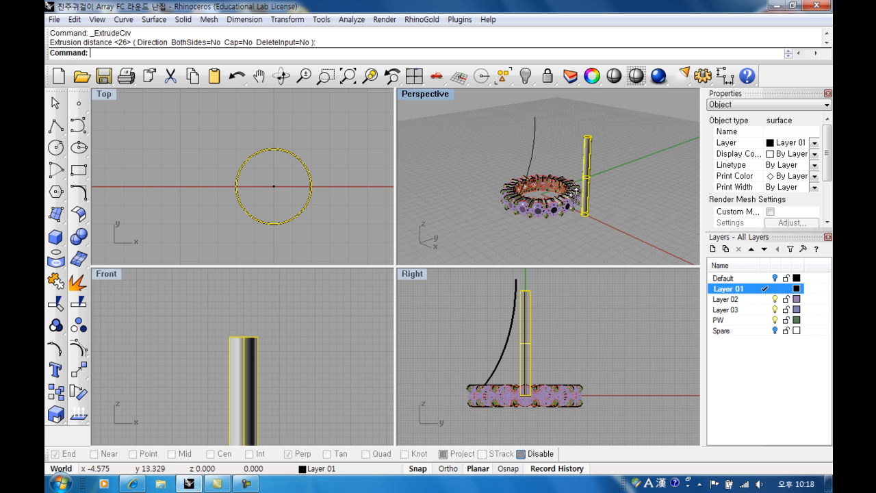
# Flow a copy of the tube from the straight guide line onto the curved guide, picking matching upper ends, with Stretch=Yes
pyautogui.moveTo(540, 327); pyautogui.dragTo(564, 328, button='right')
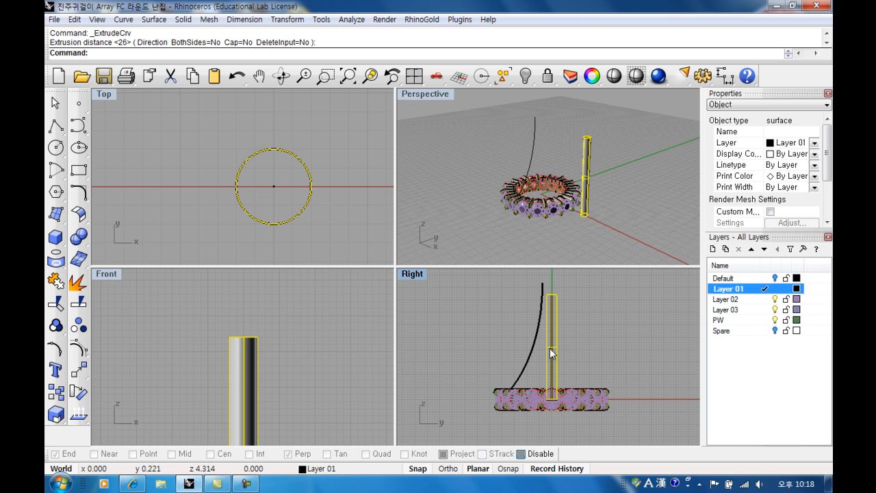
pyautogui.click(80, 370)
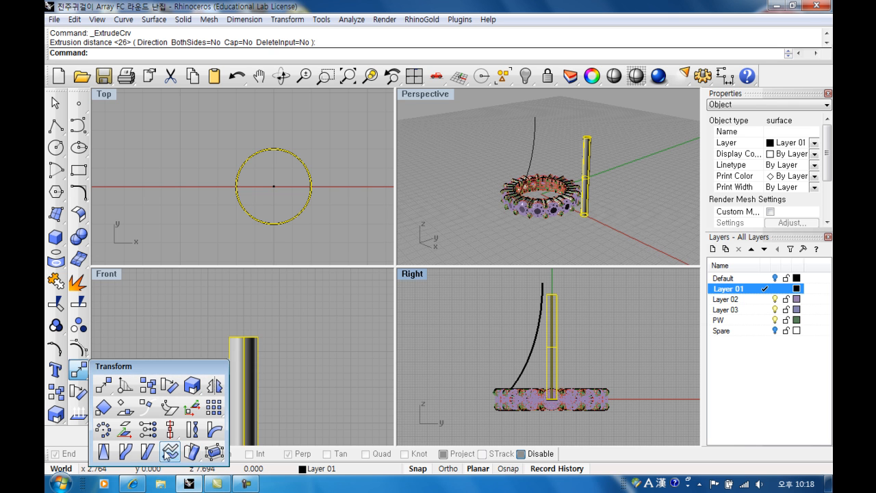
pyautogui.click(127, 452)
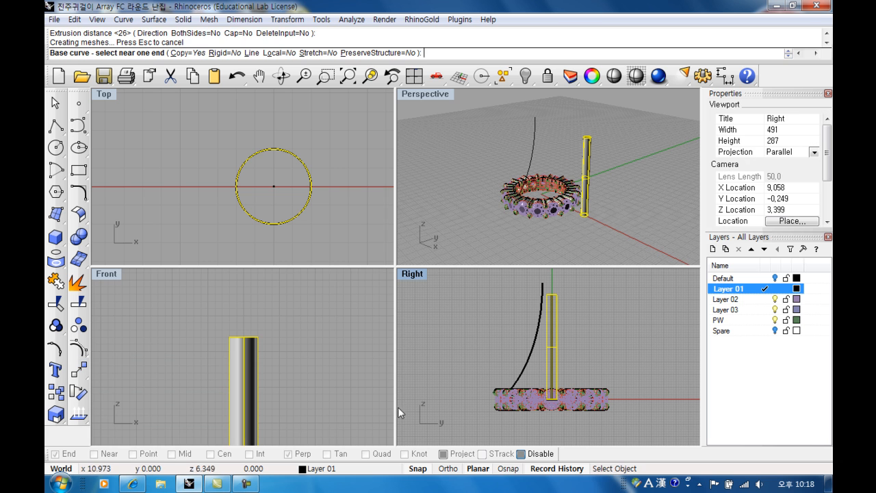
pyautogui.click(551, 305)
pyautogui.moveTo(537, 305); pyautogui.dragTo(535, 320, button='right')
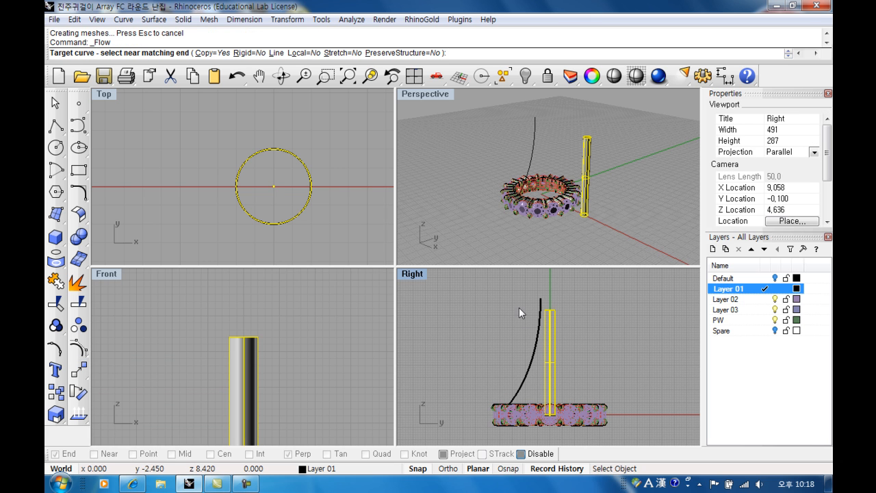
pyautogui.click(340, 52)
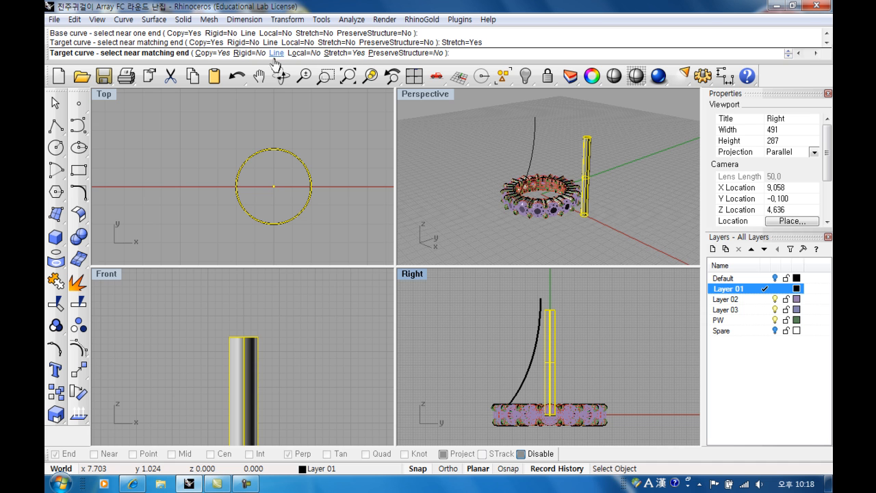
pyautogui.click(540, 306)
pyautogui.moveTo(551, 154); pyautogui.dragTo(472, 177, button='right')
pyautogui.scroll(5, 507, 196)
pyautogui.scroll(-4, 523, 193)
pyautogui.scroll(2, 526, 191)
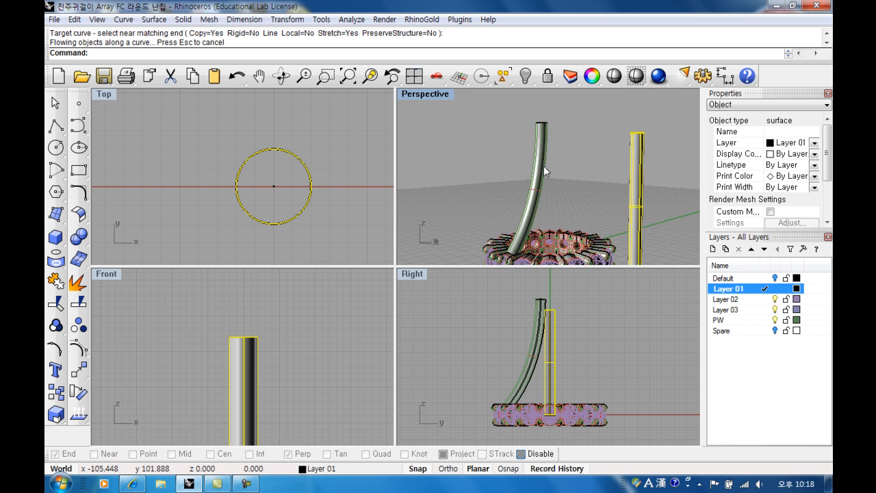
# Polar-array the curved tube around the origin in the Top view with 16 items
pyautogui.scroll(-12, 194, 174)
pyautogui.moveTo(196, 175); pyautogui.dragTo(247, 177, button='right')
pyautogui.moveTo(202, 189); pyautogui.dragTo(229, 190, button='right')
pyautogui.click(82, 373)
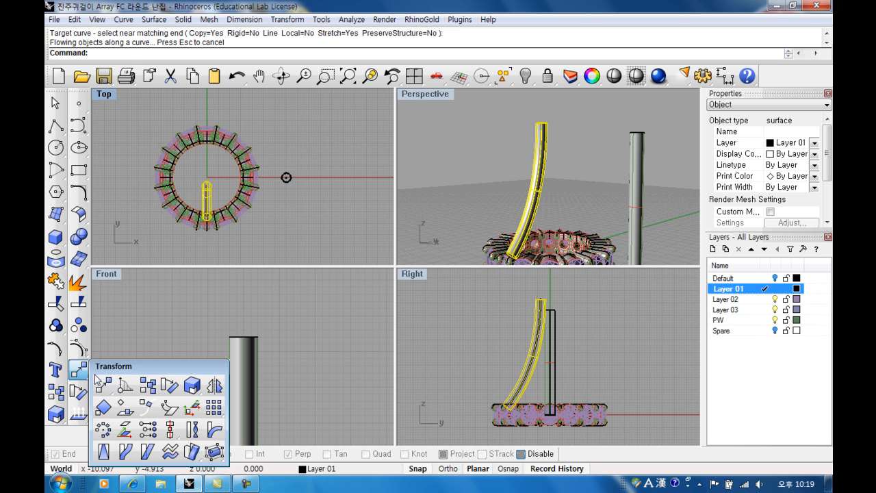
pyautogui.click(103, 429)
pyautogui.write('0')
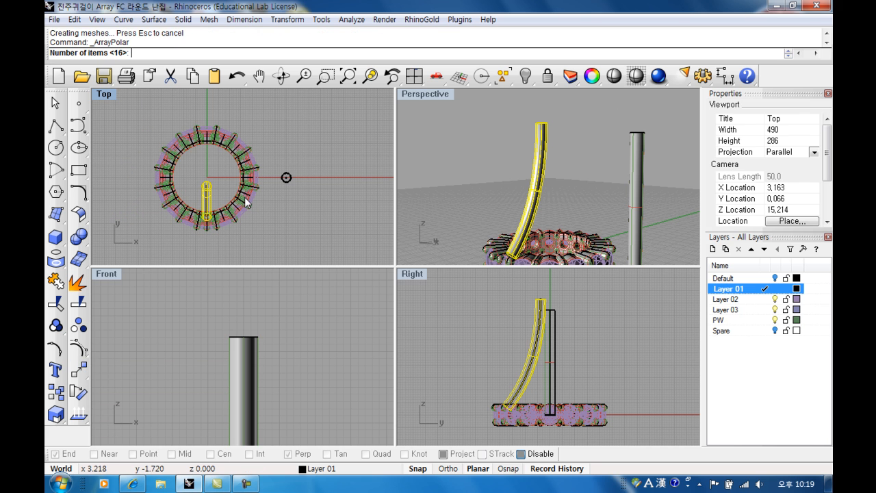
pyautogui.press('Return')
pyautogui.press('Return')
pyautogui.scroll(3, 556, 177)
pyautogui.moveTo(556, 177); pyautogui.dragTo(524, 209, button='right')
pyautogui.scroll(4, 539, 201)
pyautogui.moveTo(452, 190); pyautogui.dragTo(494, 180, button='right')
pyautogui.scroll(-3, 534, 209)
# Scale the straight tube's base circle in 2D about its centre to about 0.79 of its size in the Top view
pyautogui.scroll(5, 297, 182)
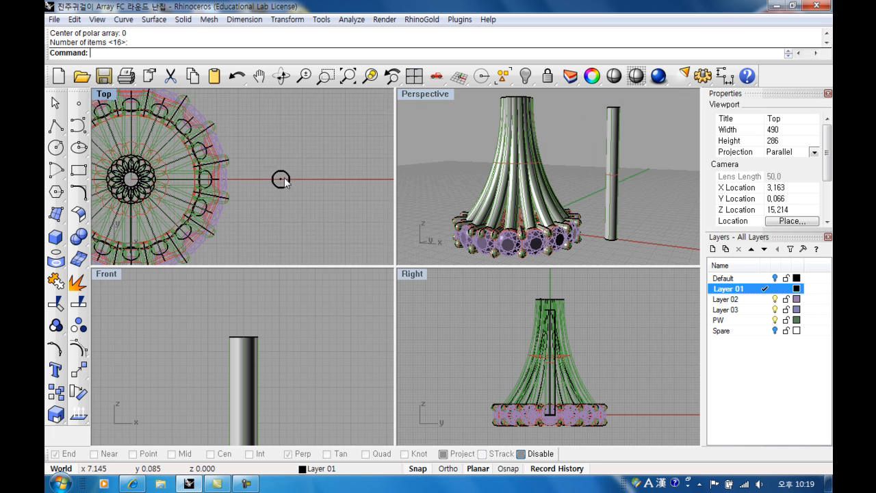
pyautogui.click(293, 184)
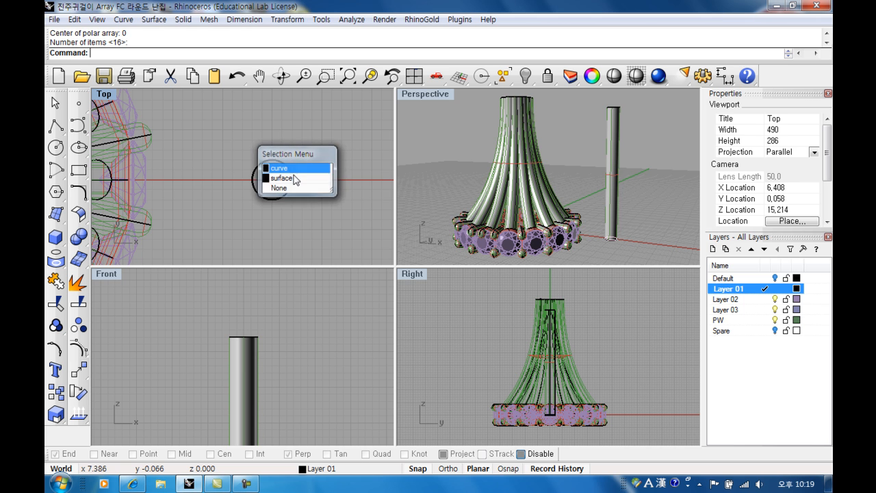
pyautogui.click(295, 168)
pyautogui.moveTo(253, 193); pyautogui.dragTo(239, 205, button='right')
pyautogui.click(56, 415)
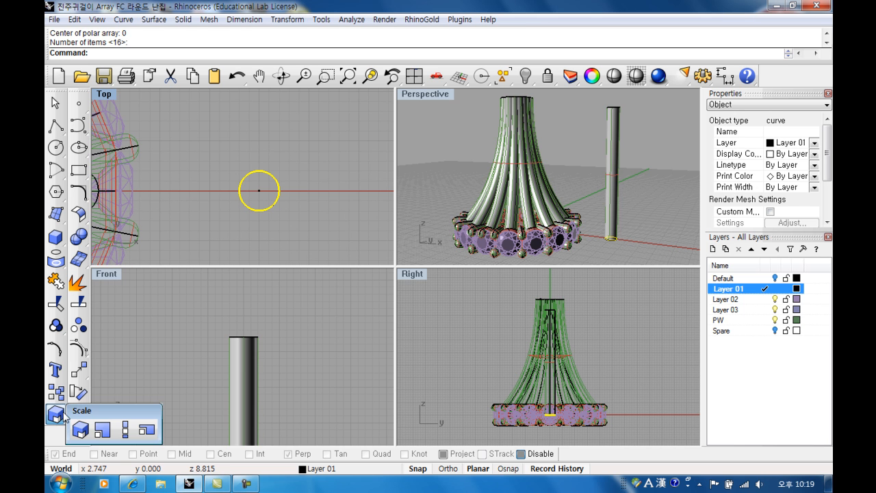
pyautogui.click(103, 430)
pyautogui.click(259, 190)
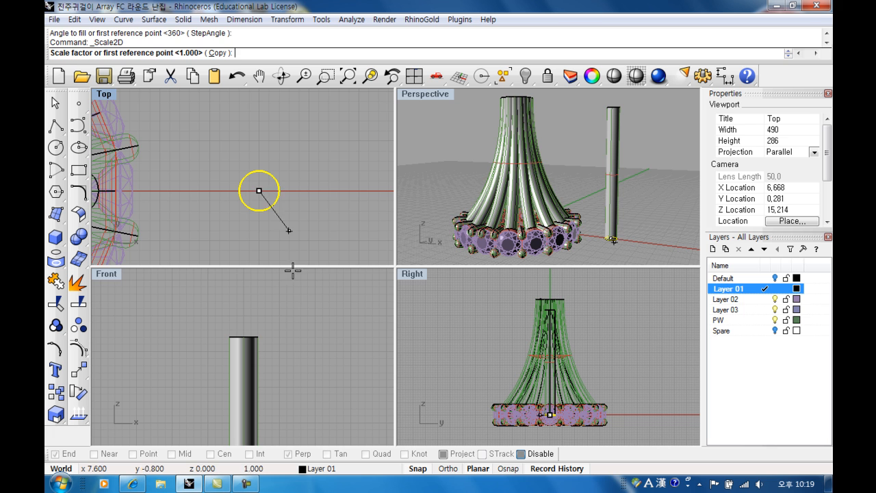
pyautogui.scroll(5, 308, 178)
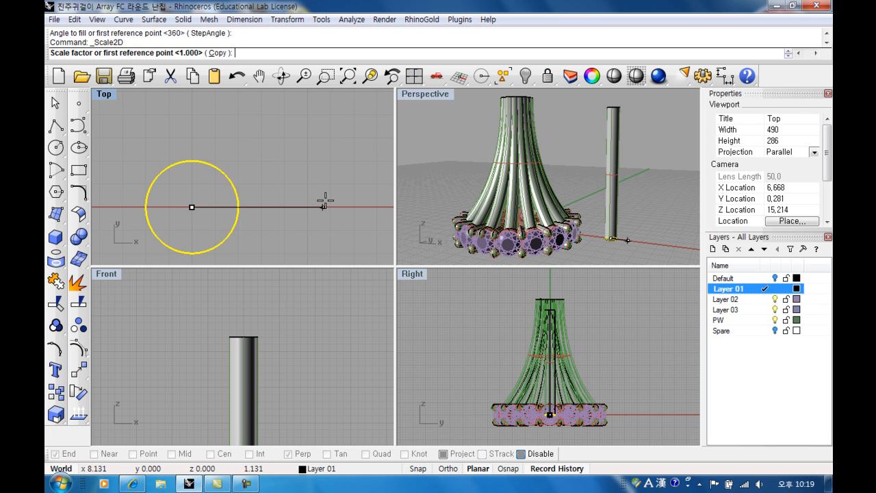
pyautogui.click(321, 205)
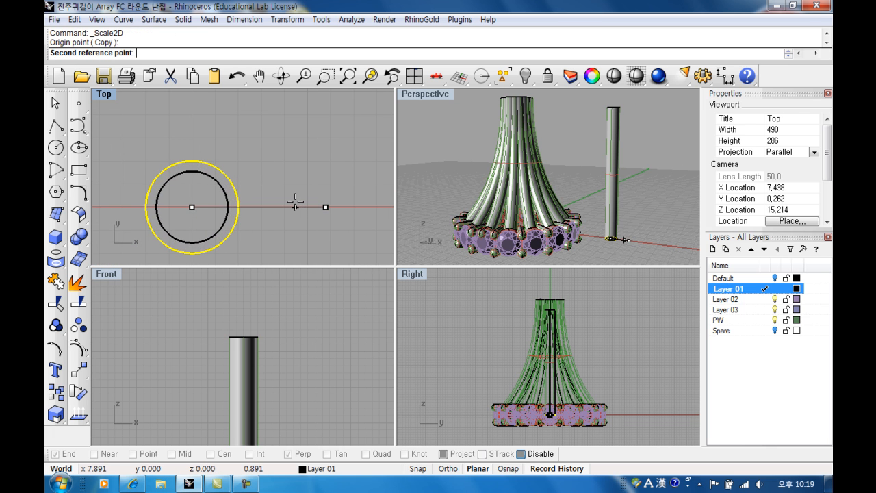
pyautogui.click(295, 206)
# Examine the thinner curved tubes where they meet the stone ring from several angles in the Perspective view
pyautogui.scroll(-3, 558, 178)
pyautogui.scroll(6, 560, 182)
pyautogui.moveTo(498, 204); pyautogui.dragTo(468, 186, button='right')
pyautogui.scroll(5, 467, 186)
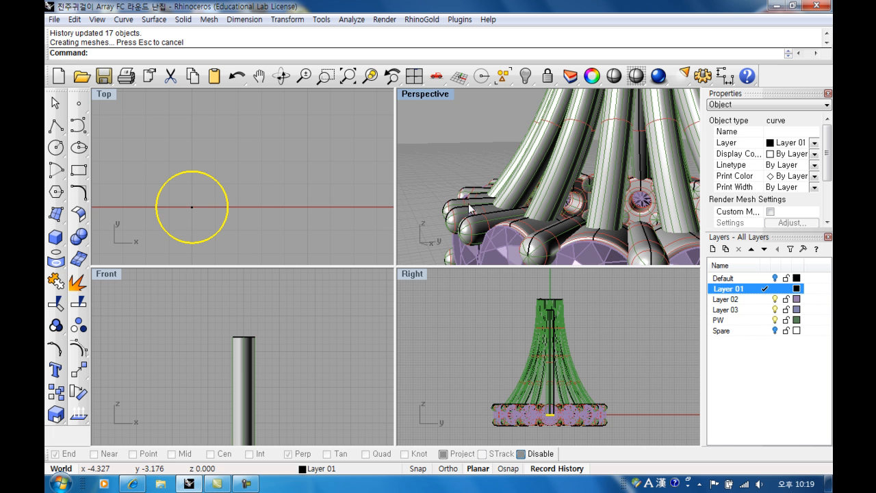
pyautogui.scroll(-5, 478, 206)
pyautogui.moveTo(477, 205); pyautogui.dragTo(532, 189, button='right')
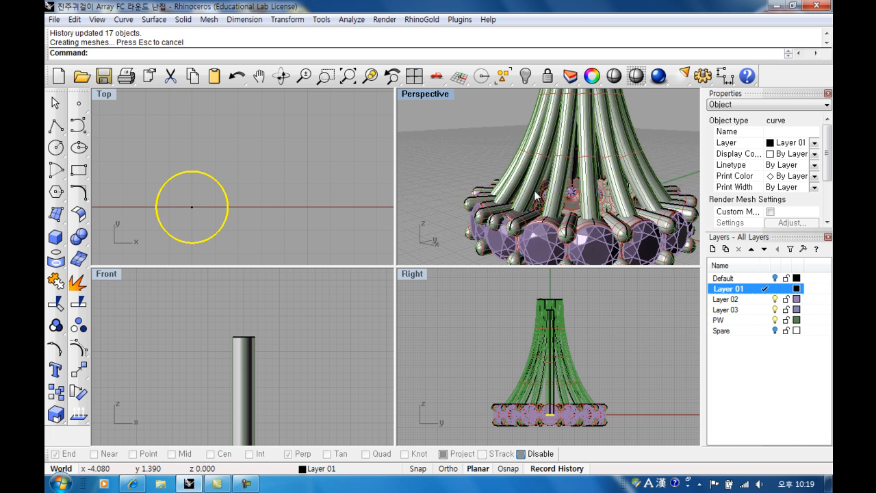
pyautogui.scroll(5, 532, 188)
pyautogui.click(533, 188)
pyautogui.keyDown('shift'); pyautogui.moveTo(553, 154); pyautogui.dragTo(539, 187, button='right'); pyautogui.keyUp('shift')
pyautogui.scroll(-5, 538, 187)
pyautogui.scroll(6, 544, 190)
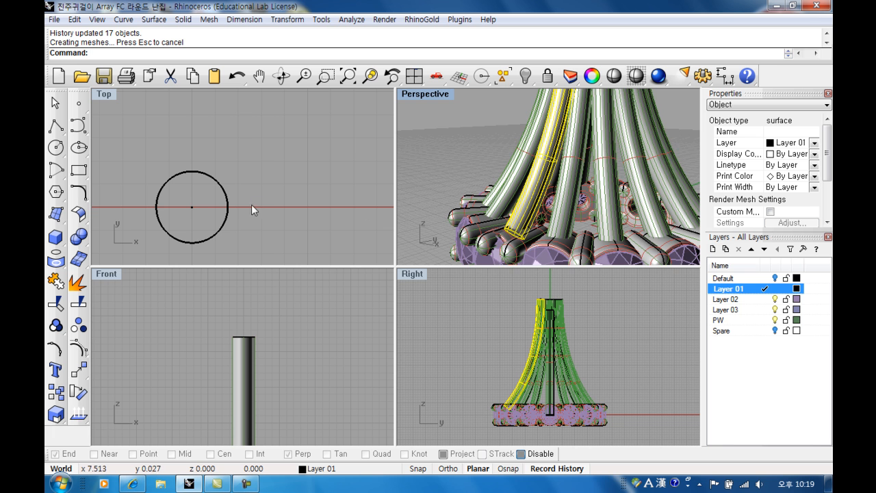
# Turn on the straight tube's control points and select its lower ring of points together with the base circle
pyautogui.scroll(-4, 614, 200)
pyautogui.click(611, 198)
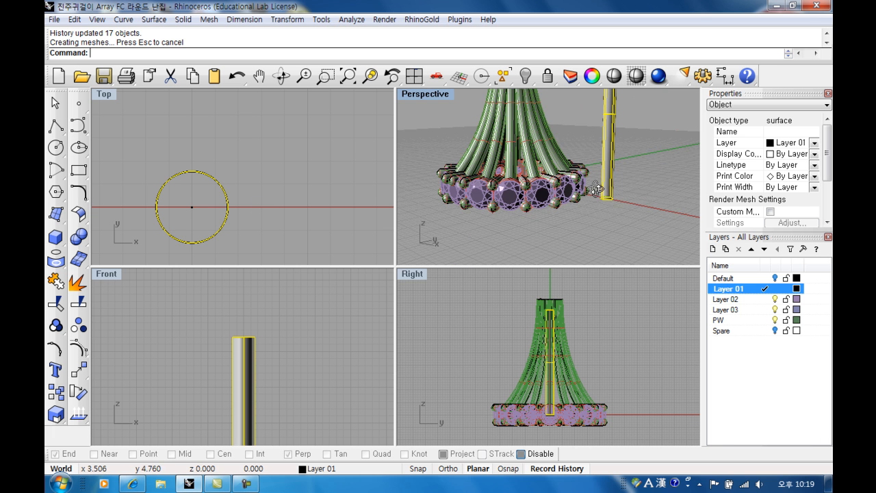
pyautogui.scroll(-2, 607, 182)
pyautogui.moveTo(609, 179); pyautogui.dragTo(632, 213, button='right')
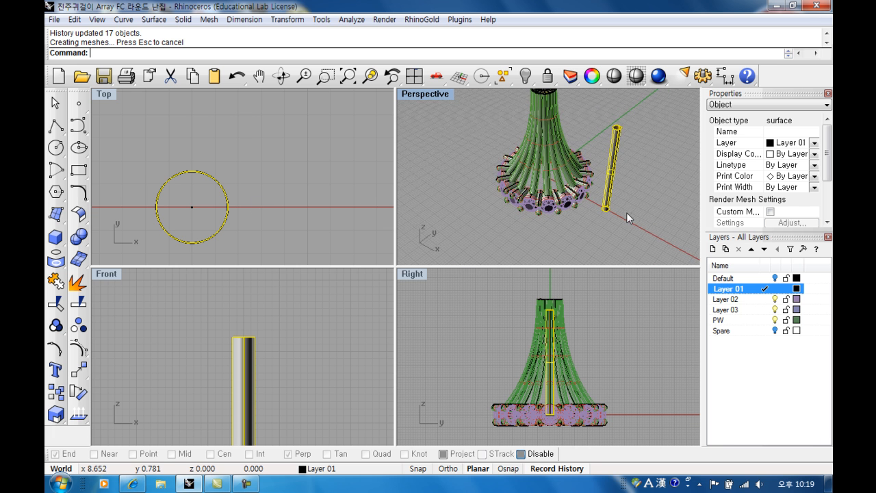
pyautogui.press('F10')
pyautogui.scroll(4, 610, 218)
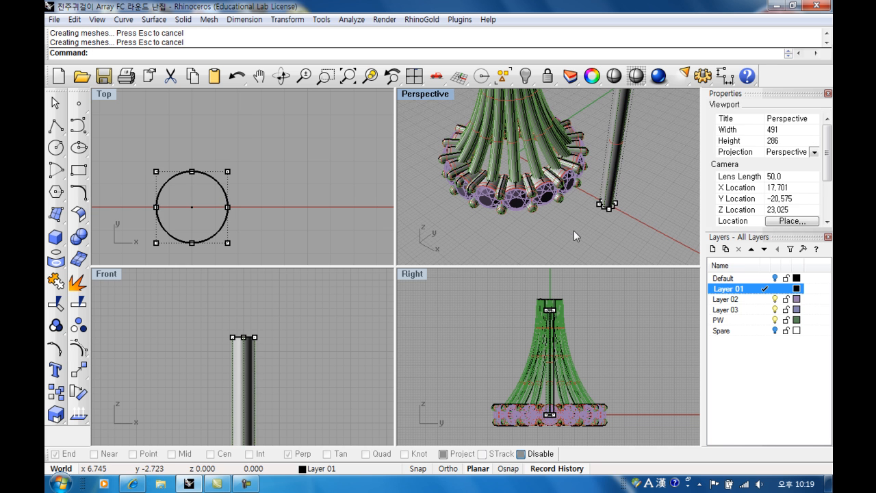
pyautogui.moveTo(655, 193); pyautogui.dragTo(655, 195)
pyautogui.moveTo(216, 231); pyautogui.dragTo(243, 208)
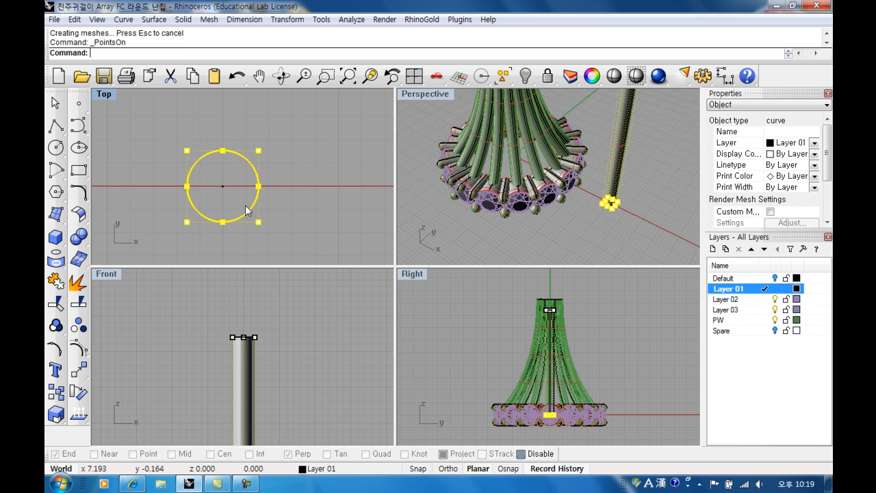
pyautogui.press('Escape')
pyautogui.scroll(-4, 633, 191)
pyautogui.moveTo(634, 190); pyautogui.dragTo(649, 195, button='right')
pyautogui.scroll(6, 604, 183)
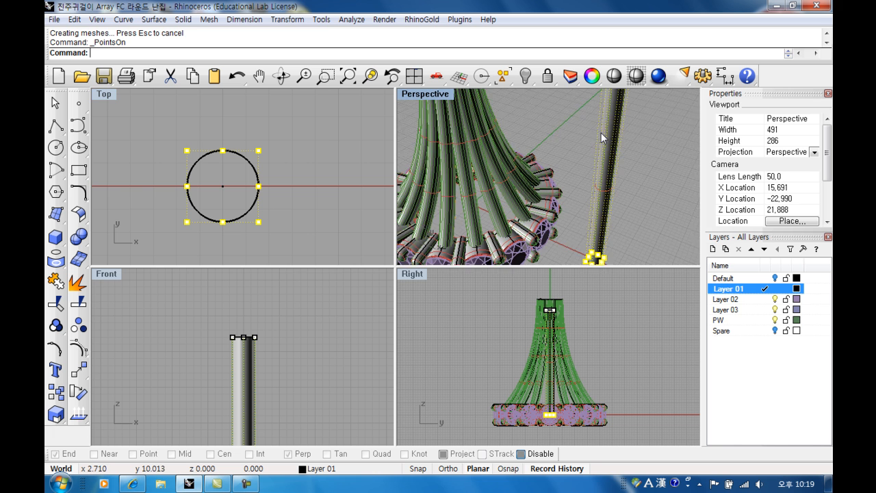
# Delete the straight tube surface and its base circle
pyautogui.click(595, 188)
pyautogui.moveTo(593, 183); pyautogui.dragTo(597, 172, button='right')
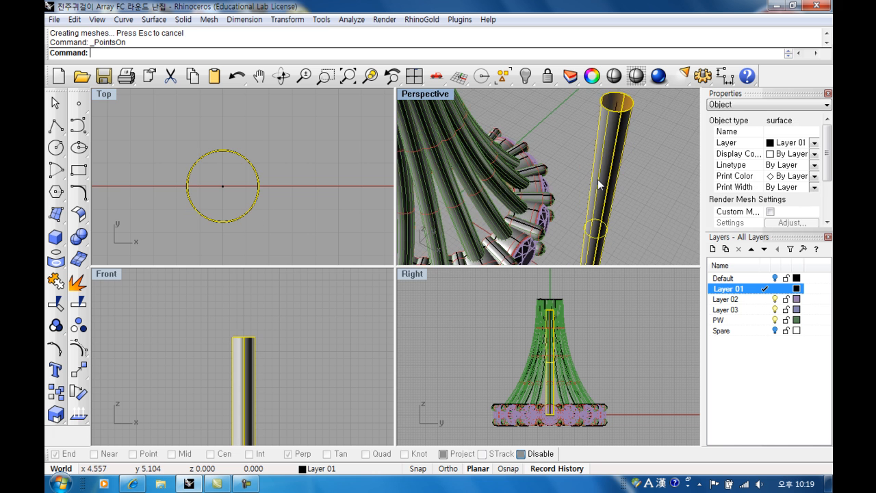
pyautogui.scroll(-5, 597, 180)
pyautogui.press('Delete')
pyautogui.scroll(2, 593, 253)
pyautogui.click(595, 254)
pyautogui.moveTo(595, 254); pyautogui.dragTo(583, 239, button='right')
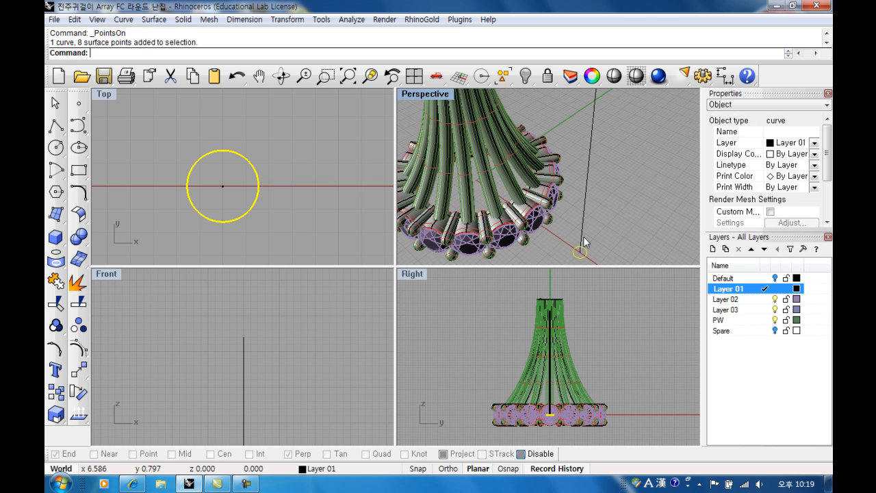
pyautogui.press('Delete')
# Select the curved tubes and the vertical guide line, leave a few tubes out of the selection, and delete the rest
pyautogui.scroll(-5, 552, 327)
pyautogui.scroll(3, 557, 305)
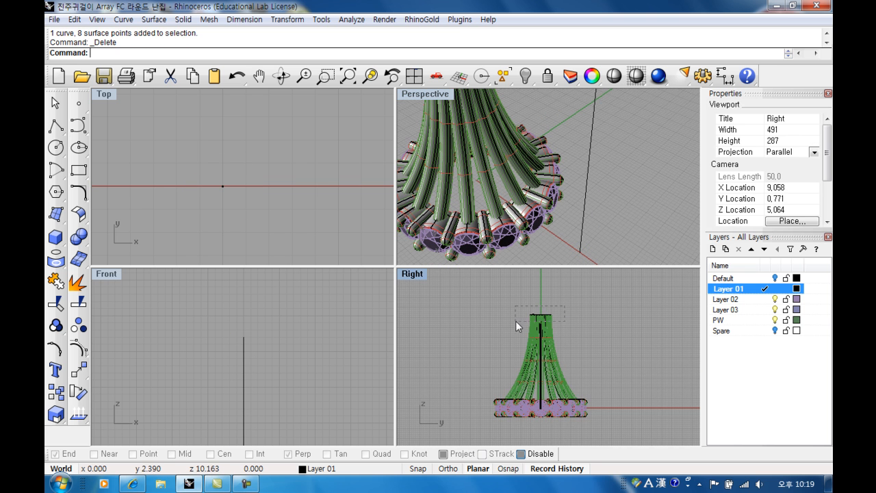
pyautogui.moveTo(565, 311); pyautogui.dragTo(523, 369)
pyautogui.scroll(5, 521, 383)
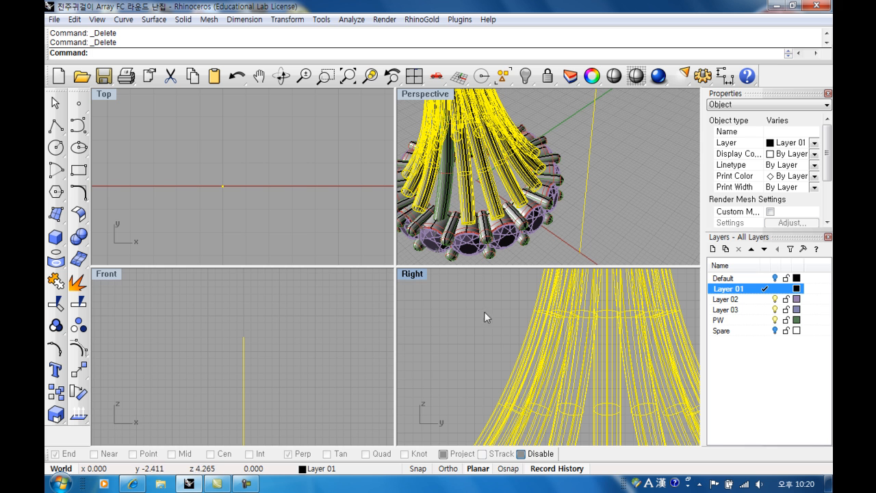
pyautogui.scroll(-3, 240, 368)
pyautogui.scroll(6, 167, 419)
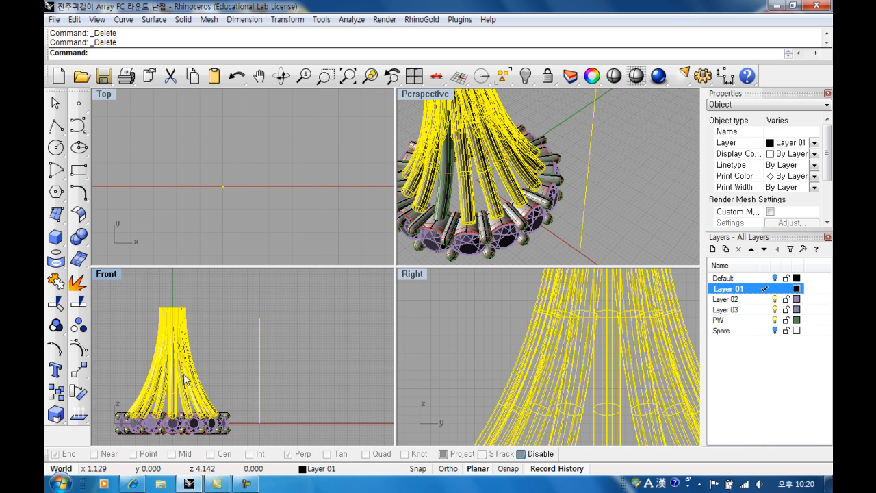
pyautogui.keyDown('ctrl'); pyautogui.click(167, 419); pyautogui.keyUp('ctrl')
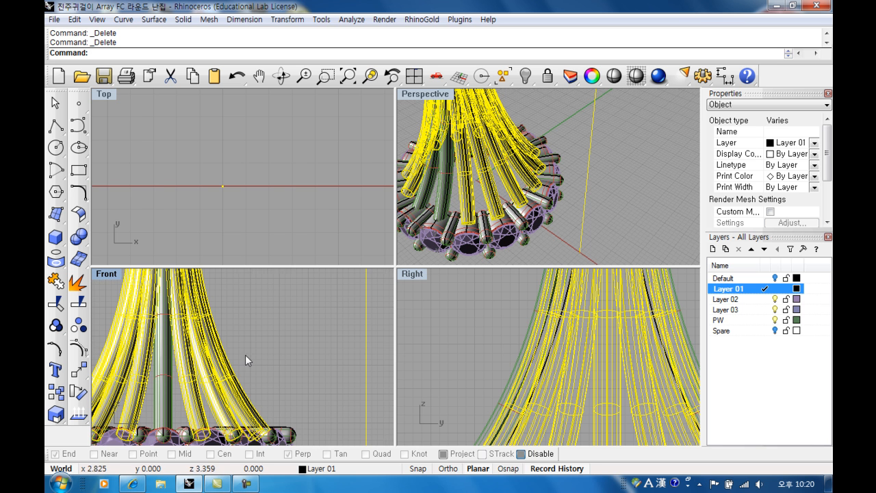
pyautogui.scroll(-6, 245, 354)
pyautogui.moveTo(274, 352); pyautogui.dragTo(255, 363, button='right')
pyautogui.press('Delete')
# Undo the deletions of the curved tubes, vertical guide line, base circle and straight tube
pyautogui.click(195, 358)
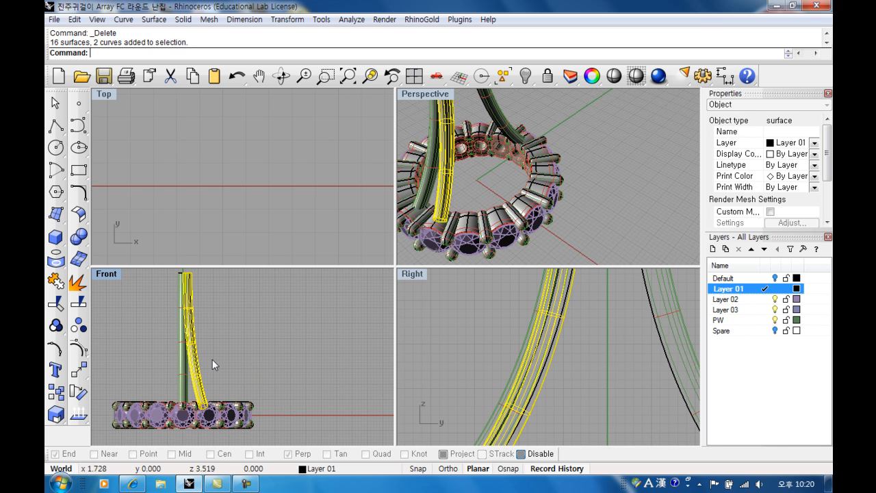
pyautogui.hotkey('ctrl', 'z')
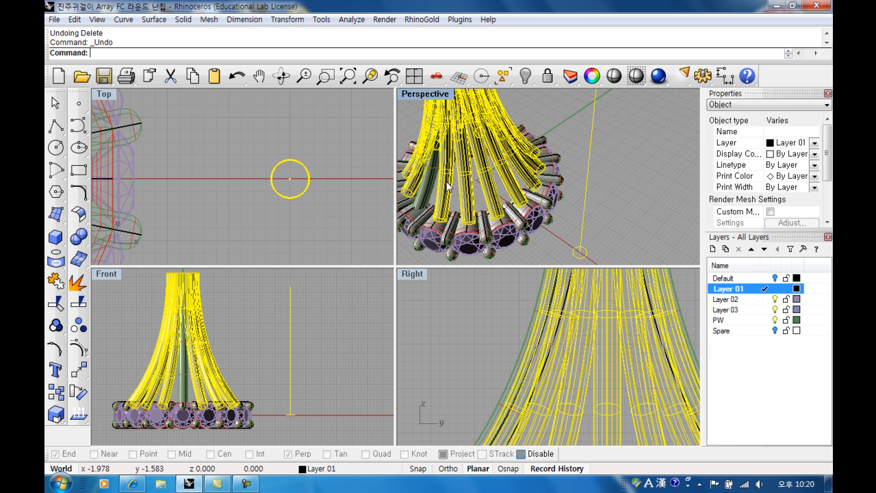
pyautogui.scroll(-4, 384, 175)
pyautogui.hotkey('ctrl', 'z')
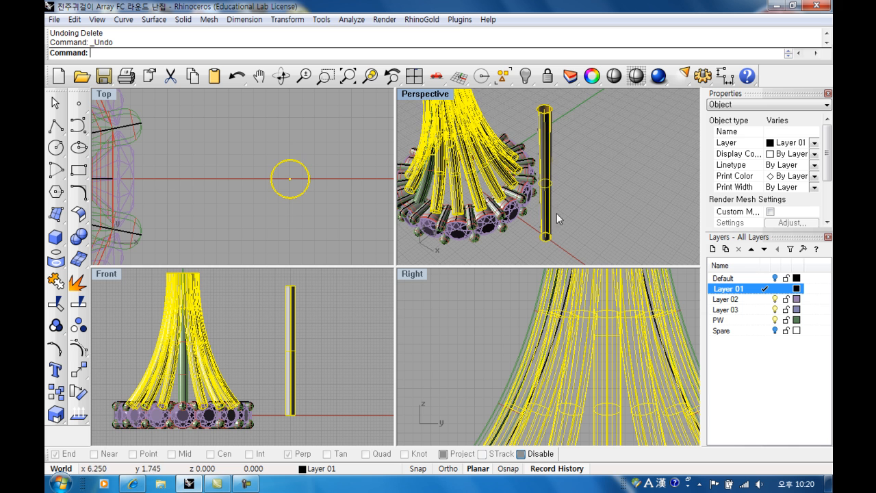
# Rebuild the straight tube's base circle with 8 points and degree 3, deleting the input curve
pyautogui.scroll(8, 550, 243)
pyautogui.click(524, 226)
pyautogui.moveTo(519, 215); pyautogui.dragTo(578, 241)
pyautogui.scroll(2, 560, 222)
pyautogui.write('r')
pyautogui.press('Return')
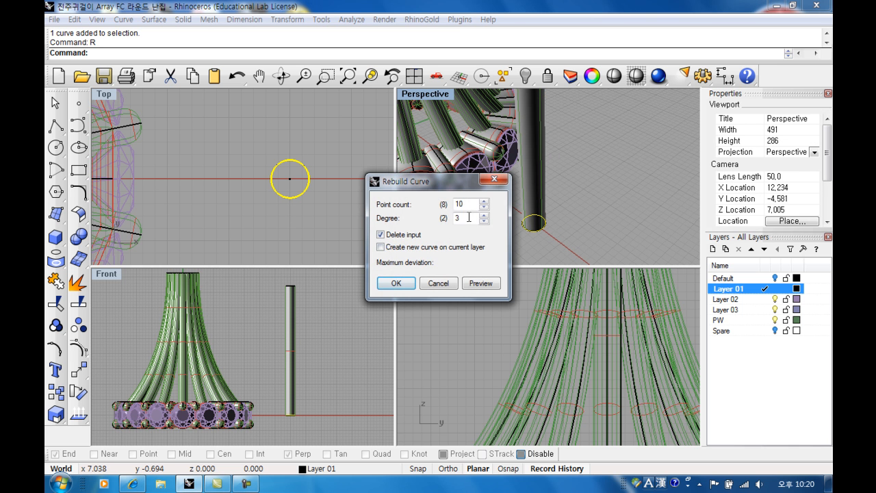
pyautogui.click(397, 282)
# Turn on the straight tube's control points and select the lower ring of points with the base circle in the Front view
pyautogui.scroll(-5, 540, 188)
pyautogui.moveTo(540, 190); pyautogui.dragTo(530, 212, button='right')
pyautogui.press('F10')
pyautogui.scroll(4, 316, 207)
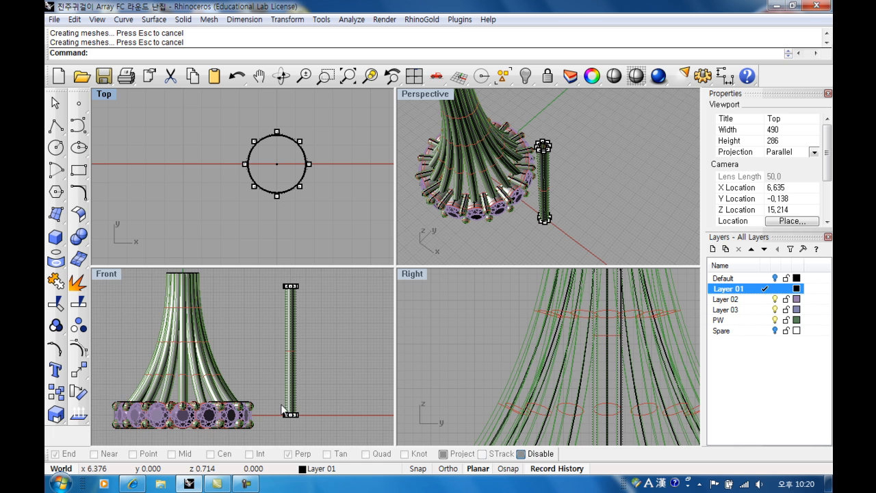
pyautogui.scroll(3, 278, 393)
pyautogui.moveTo(262, 397); pyautogui.dragTo(337, 439)
pyautogui.moveTo(316, 199); pyautogui.dragTo(293, 212, button='right')
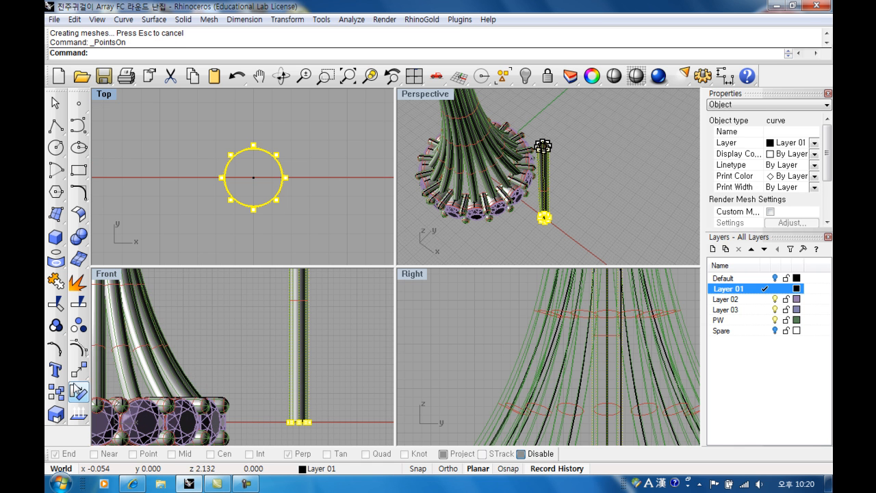
# Scale the selected circle and points in one direction along Y from the circle's centre by about 1.8 to form an oval base
pyautogui.click(56, 419)
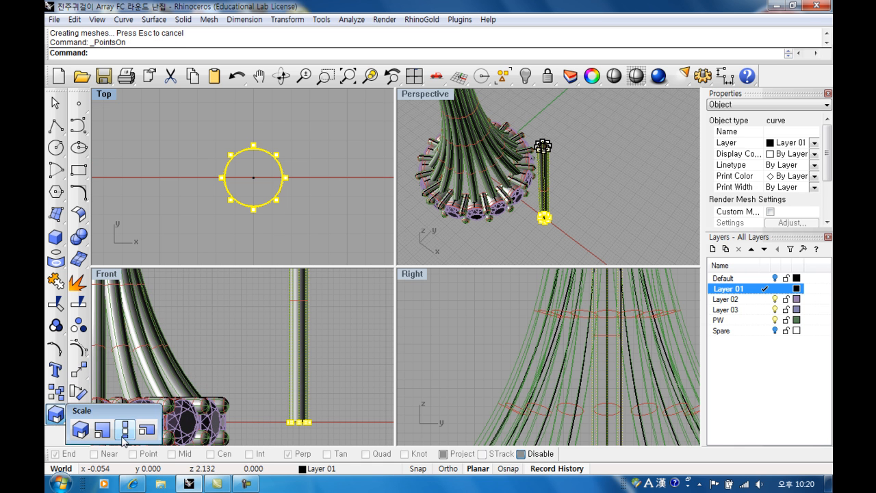
pyautogui.click(127, 431)
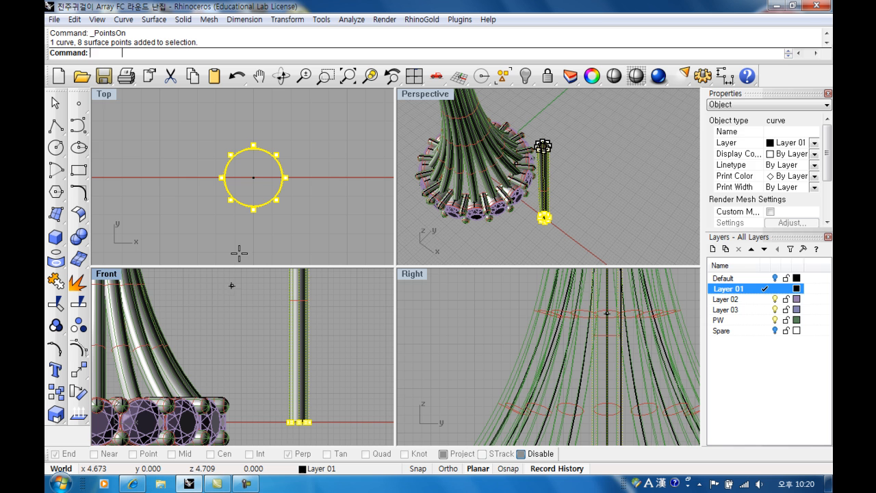
pyautogui.press('F9')
pyautogui.click(254, 178)
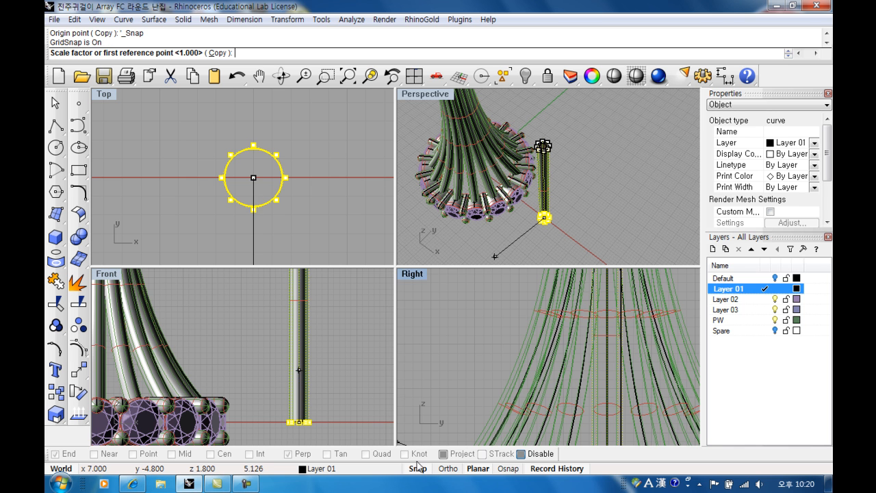
pyautogui.click(254, 207)
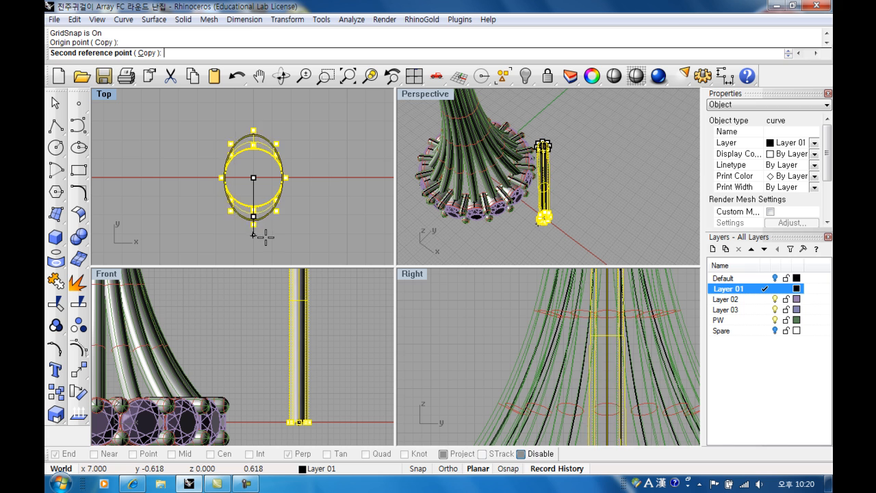
pyautogui.click(255, 246)
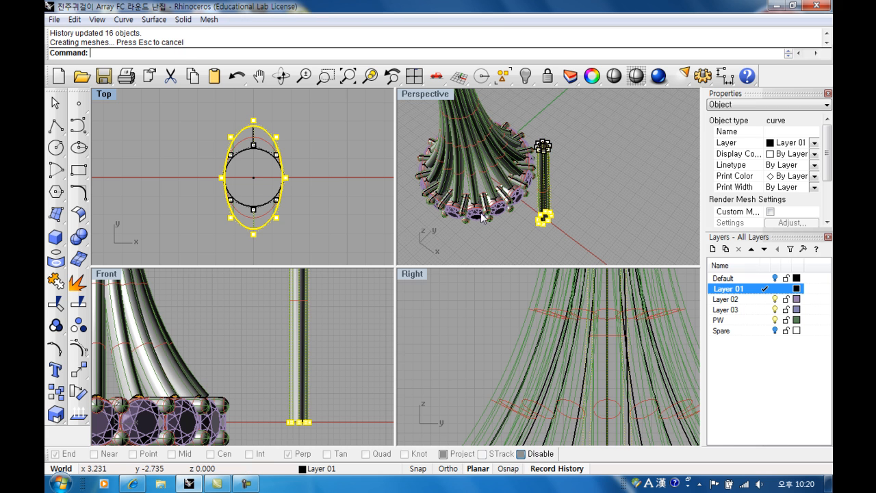
# Turn on the front curved guide line's control points and move its lower end point down towards the stone in the Right view
pyautogui.scroll(8, 453, 186)
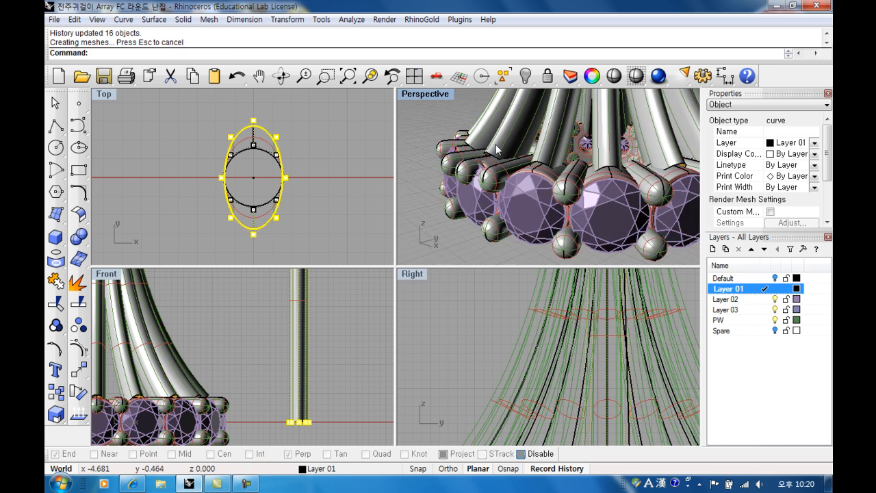
pyautogui.moveTo(522, 164); pyautogui.dragTo(561, 226, button='right')
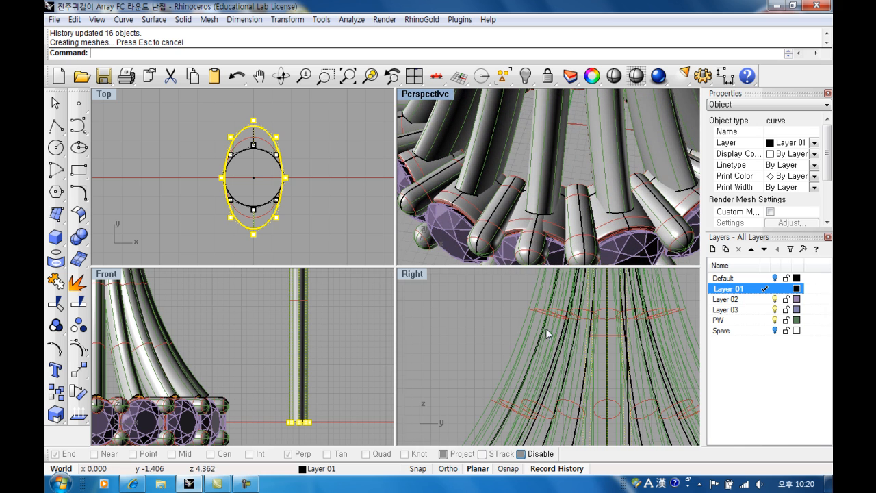
pyautogui.scroll(-8, 538, 330)
pyautogui.scroll(3, 527, 371)
pyautogui.click(532, 377)
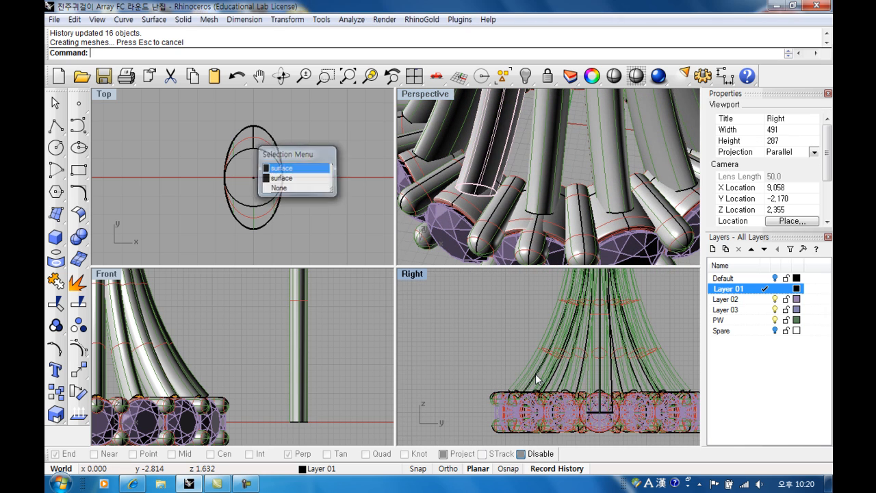
pyautogui.click(535, 375)
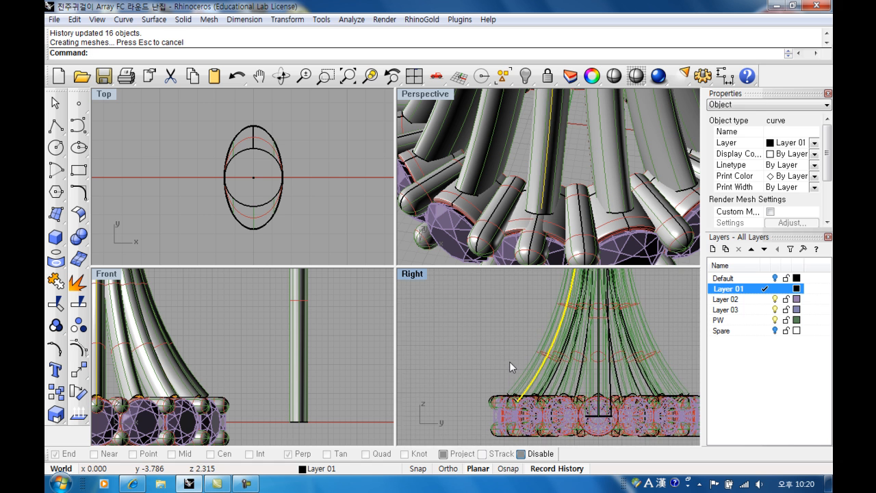
pyautogui.press('F10')
pyautogui.scroll(2, 508, 360)
pyautogui.moveTo(497, 368); pyautogui.dragTo(515, 409)
pyautogui.scroll(6, 514, 416)
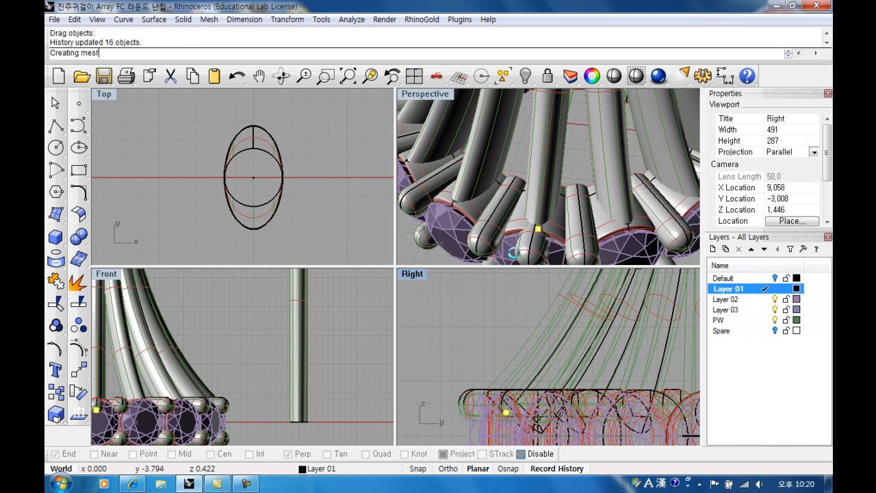
# Examine how the lower ends of the curved tubes meet the stones and prongs
pyautogui.scroll(-6, 531, 205)
pyautogui.keyDown('shift'); pyautogui.moveTo(531, 205); pyautogui.dragTo(552, 192, button='right'); pyautogui.keyUp('shift')
pyautogui.scroll(4, 518, 213)
pyautogui.scroll(-4, 560, 202)
pyautogui.scroll(4, 542, 141)
pyautogui.moveTo(541, 140); pyautogui.dragTo(515, 158, button='right')
pyautogui.scroll(-5, 526, 164)
pyautogui.moveTo(545, 206); pyautogui.dragTo(549, 186, button='right')
pyautogui.moveTo(537, 221)
pyautogui.keyDown('shift'); pyautogui.mouseDown(button='right')
pyautogui.moveTo(545, 204)
pyautogui.moveTo(608, 169)
pyautogui.moveTo(611, 200)
pyautogui.moveTo(556, 201)
pyautogui.moveTo(528, 219)
pyautogui.mouseUp(button='right'); pyautogui.keyUp('shift')
pyautogui.scroll(8, 536, 214)
# Turn on the straight tube's control points and select the four diagonal points of its oval base in the Top view
pyautogui.scroll(3, 266, 212)
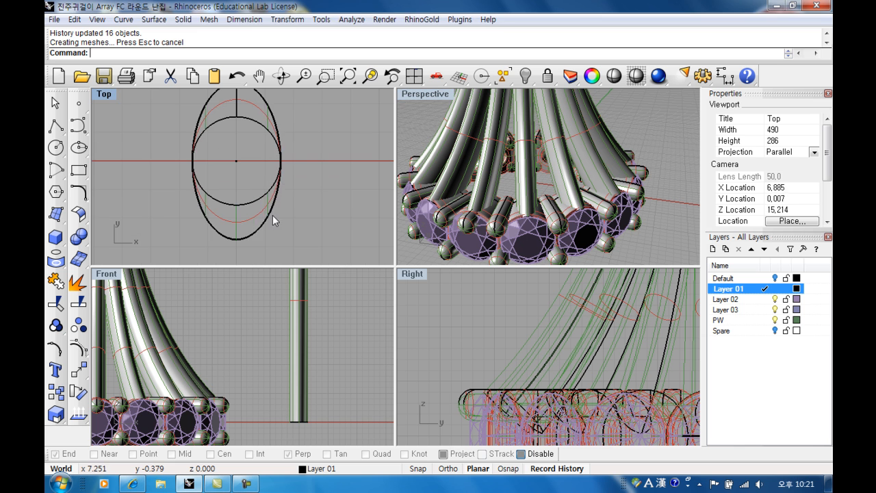
pyautogui.click(272, 217)
pyautogui.click(272, 217)
pyautogui.click(254, 215)
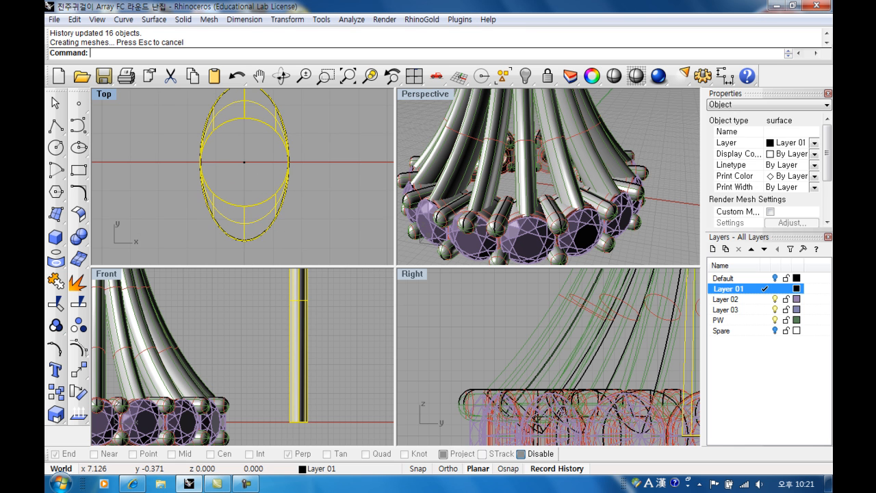
pyautogui.moveTo(255, 215); pyautogui.dragTo(264, 217, button='right')
pyautogui.press('F10')
pyautogui.scroll(10, 636, 192)
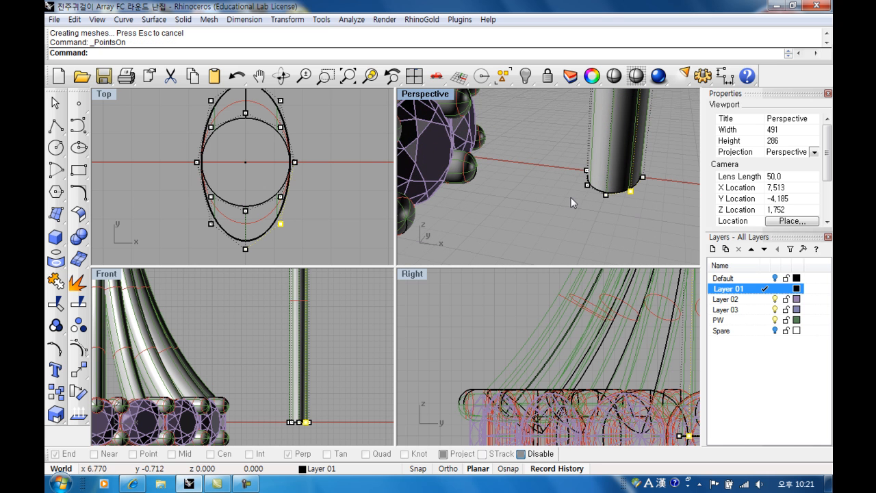
pyautogui.moveTo(249, 161); pyautogui.dragTo(250, 199, button='right')
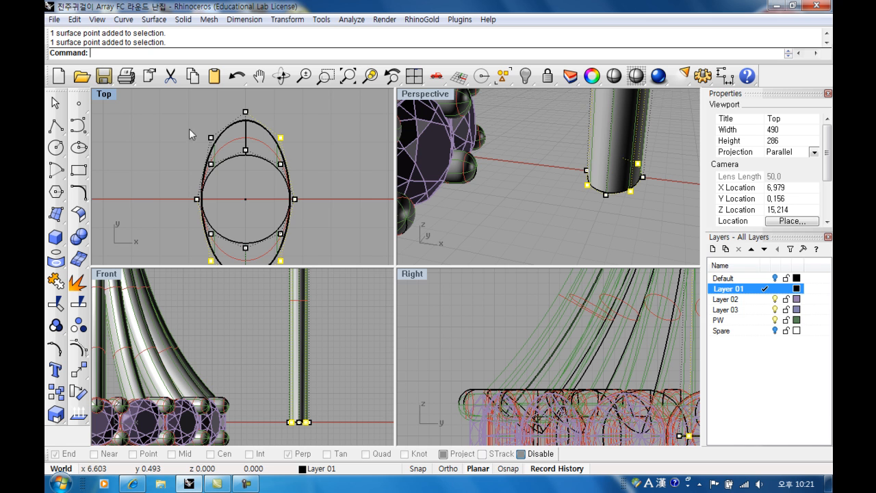
pyautogui.moveTo(232, 141); pyautogui.dragTo(233, 142)
# Scale the four selected base points slightly outward from the oval's centre, then turn off the control points
pyautogui.scroll(-6, 231, 180)
pyautogui.moveTo(231, 189); pyautogui.dragTo(222, 151, button='right')
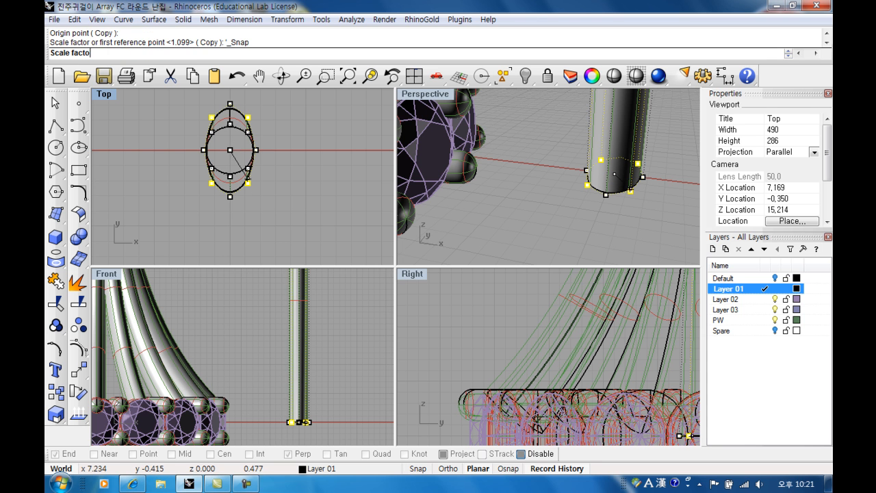
pyautogui.click(230, 227)
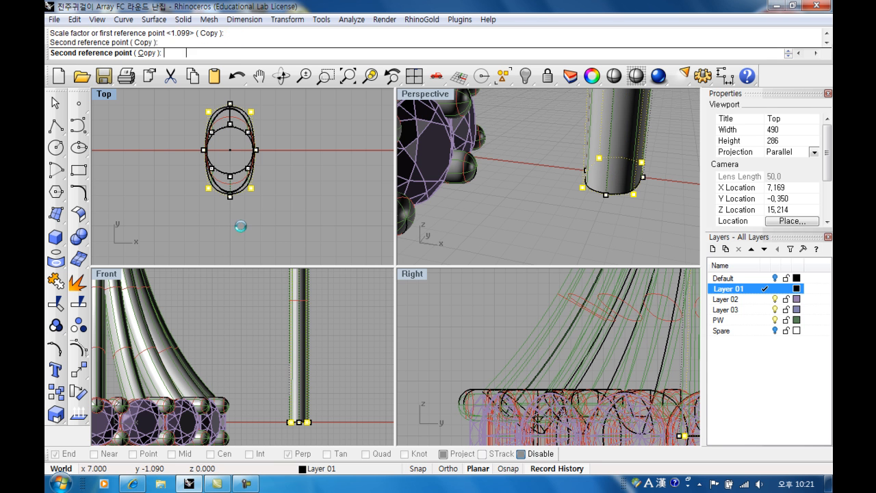
pyautogui.click(230, 233)
pyautogui.scroll(-3, 572, 183)
pyautogui.moveTo(579, 183); pyautogui.dragTo(574, 202, button='right')
pyautogui.scroll(-5, 573, 202)
pyautogui.scroll(6, 470, 198)
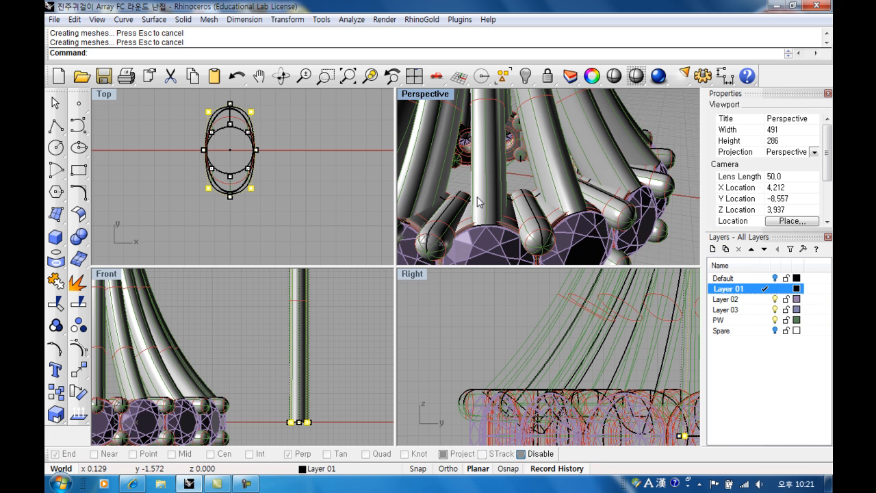
pyautogui.scroll(-8, 518, 186)
pyautogui.scroll(8, 603, 197)
pyautogui.press('Escape')
pyautogui.press('Escape')
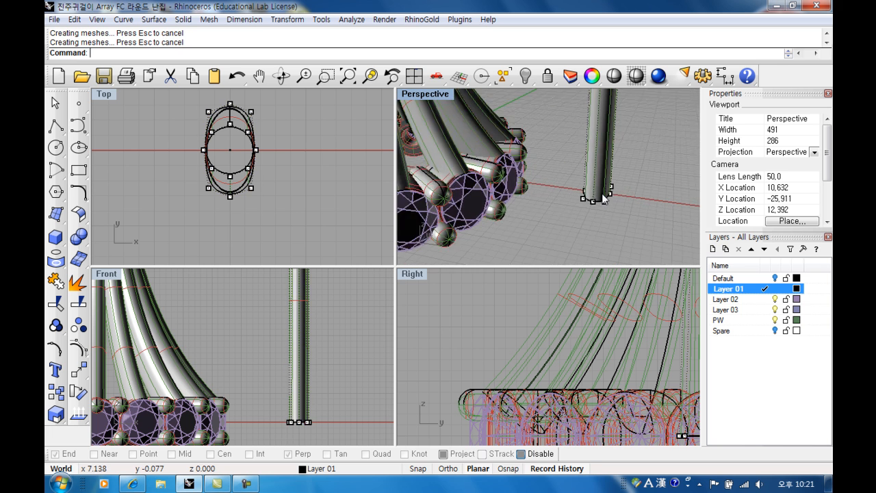
# Examine the updated curved tubes and the straight source tube from several sides
pyautogui.click(603, 197)
pyautogui.moveTo(603, 197); pyautogui.dragTo(587, 214, button='right')
pyautogui.scroll(-5, 549, 176)
pyautogui.moveTo(547, 166); pyautogui.dragTo(544, 176, button='right')
pyautogui.scroll(5, 544, 174)
pyautogui.scroll(-15, 248, 209)
pyautogui.scroll(10, 193, 210)
pyautogui.moveTo(182, 215); pyautogui.dragTo(208, 196, button='right')
pyautogui.scroll(-6, 206, 197)
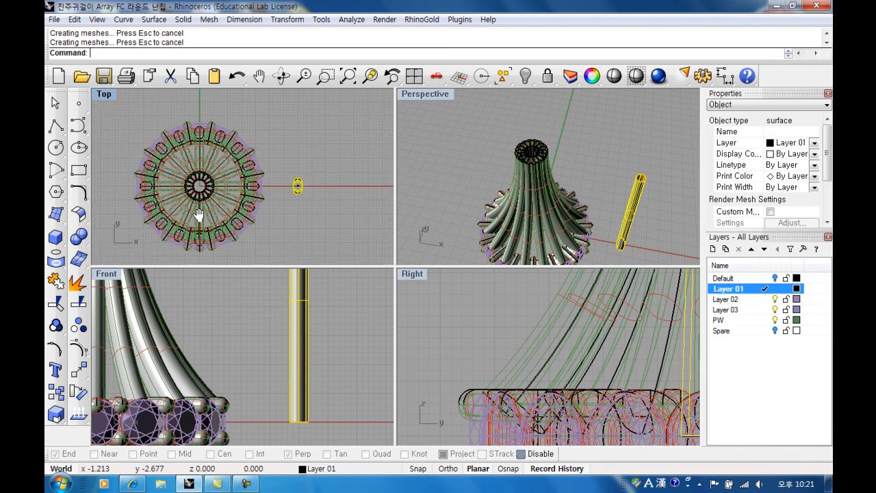
# Create a solid cylinder centred at the origin 0, slightly wider than the inner ring of tube ends and about 1.1 high
pyautogui.moveTo(176, 227); pyautogui.dragTo(200, 211, button='right')
pyautogui.click(54, 233)
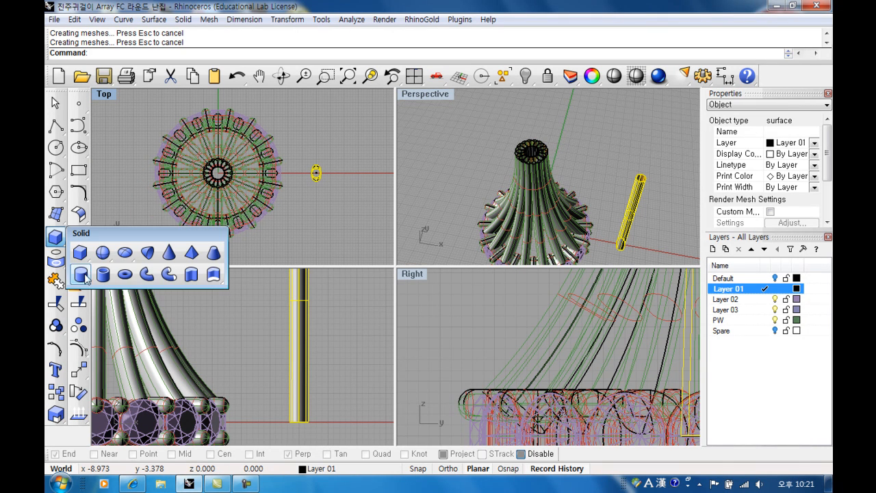
pyautogui.click(87, 272)
pyautogui.write('0')
pyautogui.press('Return')
pyautogui.scroll(2, 216, 190)
pyautogui.scroll(3, 217, 190)
pyautogui.click(264, 154)
pyautogui.scroll(-4, 245, 294)
pyautogui.scroll(2, 236, 392)
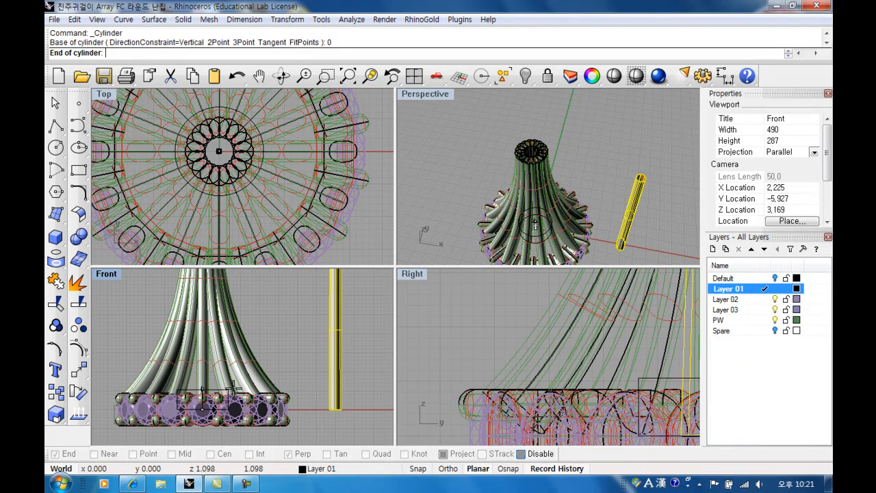
pyautogui.click(212, 395)
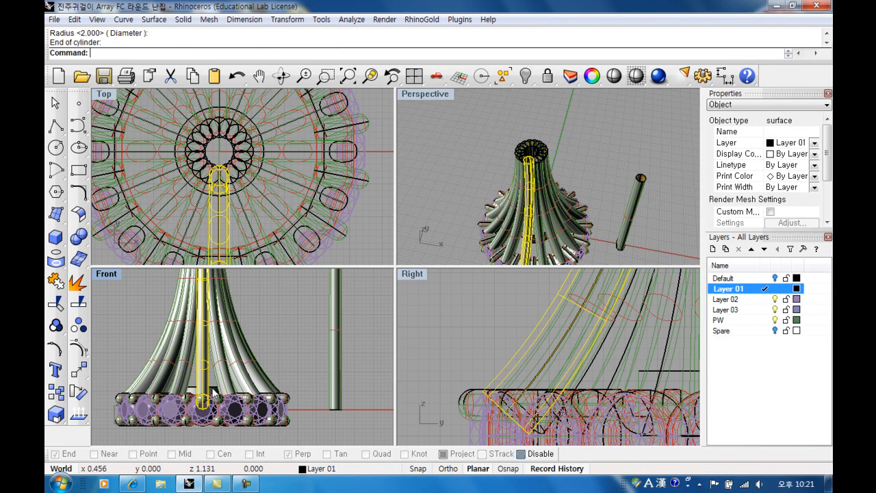
# Move the cylinder straight up in the Front view so that it sits on the upper end of the curved tubes
pyautogui.click(214, 390)
pyautogui.scroll(2, 212, 391)
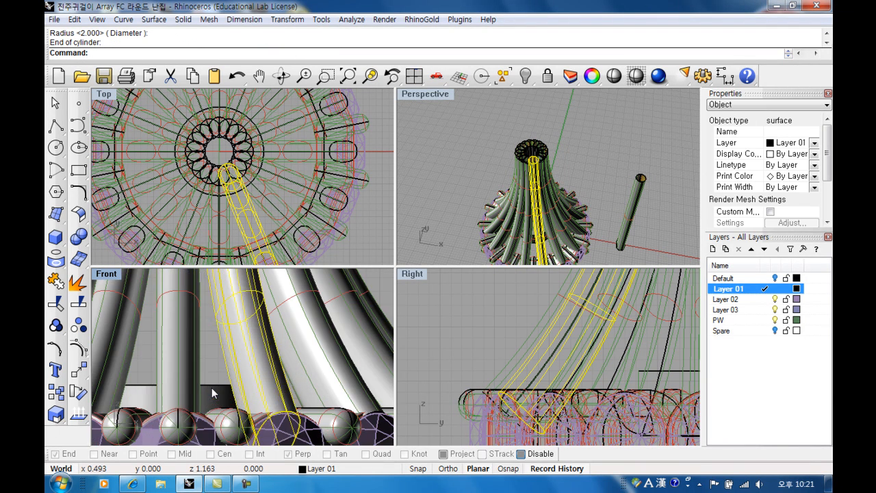
pyautogui.click(212, 392)
pyautogui.scroll(-5, 212, 397)
pyautogui.moveTo(216, 409); pyautogui.dragTo(234, 318)
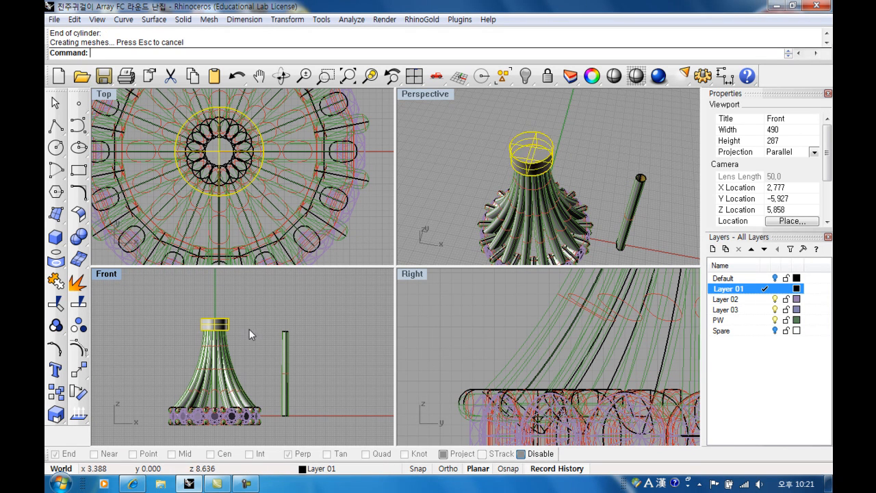
pyautogui.click(453, 204)
# Copy the front centre stone of the lower ring straight up to the height of the top cylinder
pyautogui.scroll(3, 226, 329)
pyautogui.scroll(-3, 209, 339)
pyautogui.scroll(2, 219, 384)
pyautogui.click(224, 404)
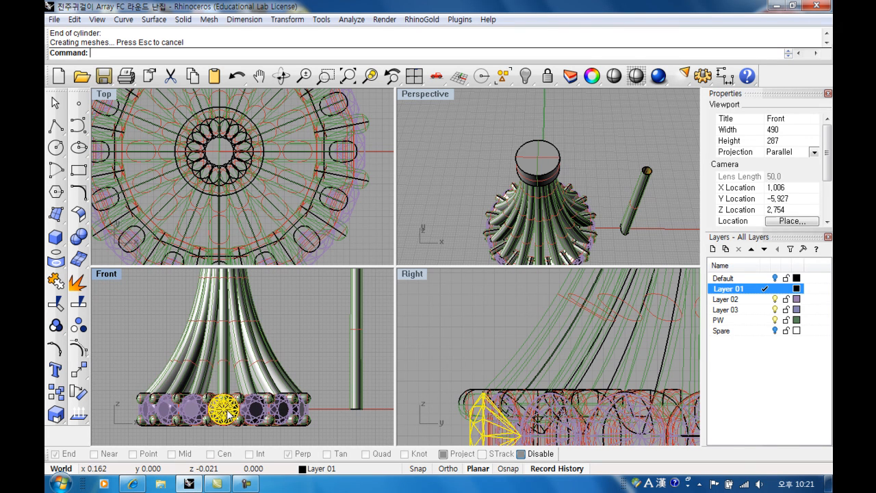
pyautogui.scroll(-2, 225, 406)
pyautogui.moveTo(224, 400); pyautogui.dragTo(283, 350)
pyautogui.scroll(4, 225, 308)
pyautogui.scroll(-12, 545, 363)
pyautogui.scroll(-2, 547, 357)
pyautogui.scroll(8, 527, 349)
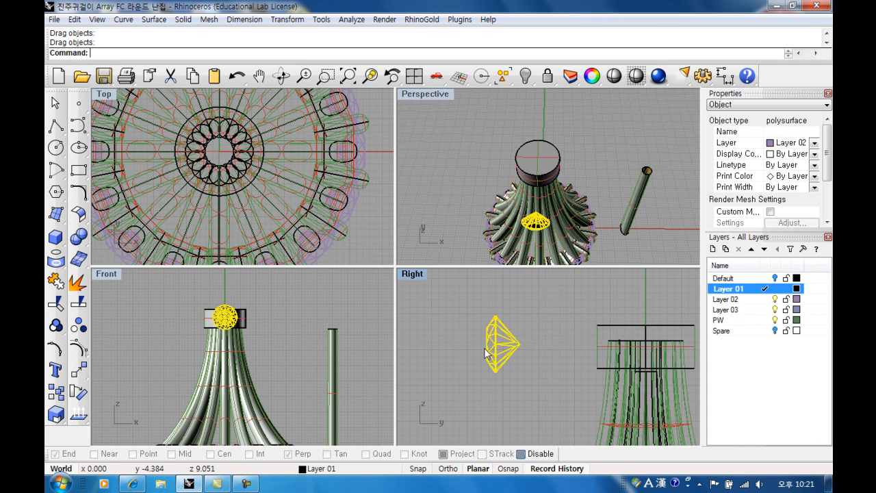
# Scale the copied stone to about 0.78 from its centre and move it close to the cylinder's side in the Right view
pyautogui.click(78, 392)
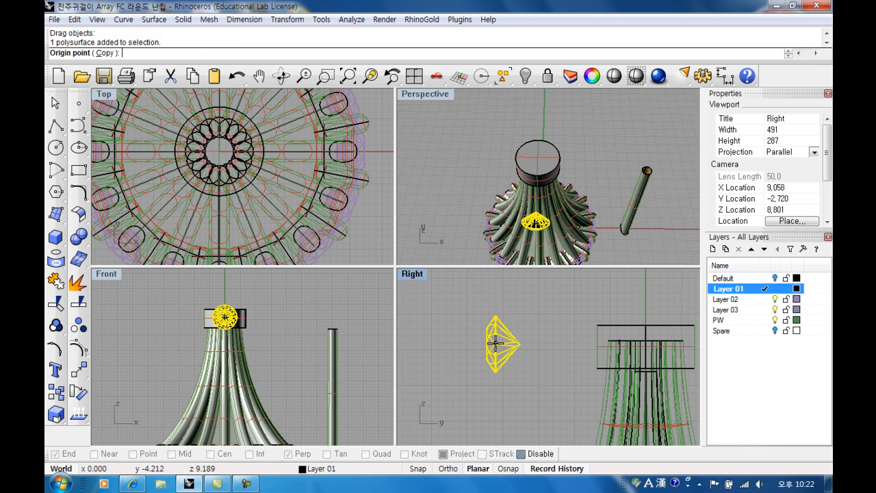
pyautogui.click(494, 343)
pyautogui.click(545, 342)
pyautogui.click(539, 343)
pyautogui.moveTo(509, 343); pyautogui.dragTo(596, 343)
pyautogui.scroll(6, 595, 343)
# Scale the copied stone down further from its centre and set it into the cylinder's front wall
pyautogui.rightClick(587, 344)
pyautogui.click(577, 345)
pyautogui.click(509, 344)
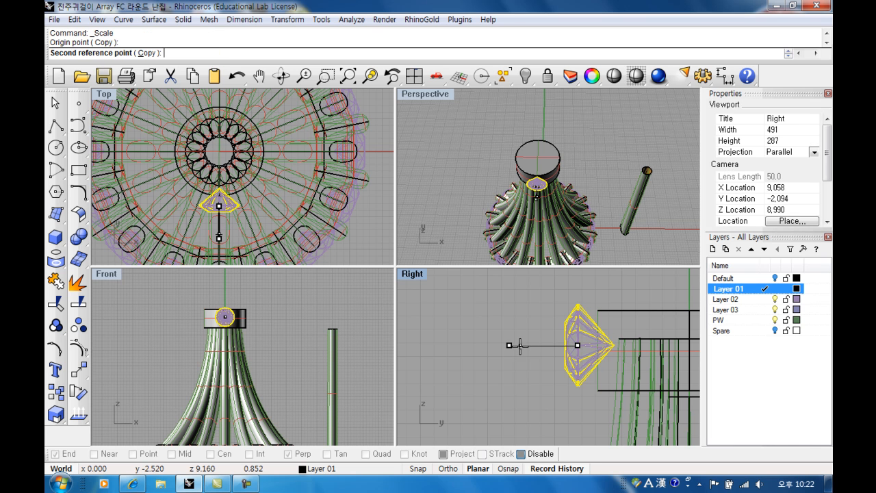
pyautogui.click(520, 345)
pyautogui.moveTo(580, 346); pyautogui.dragTo(599, 352)
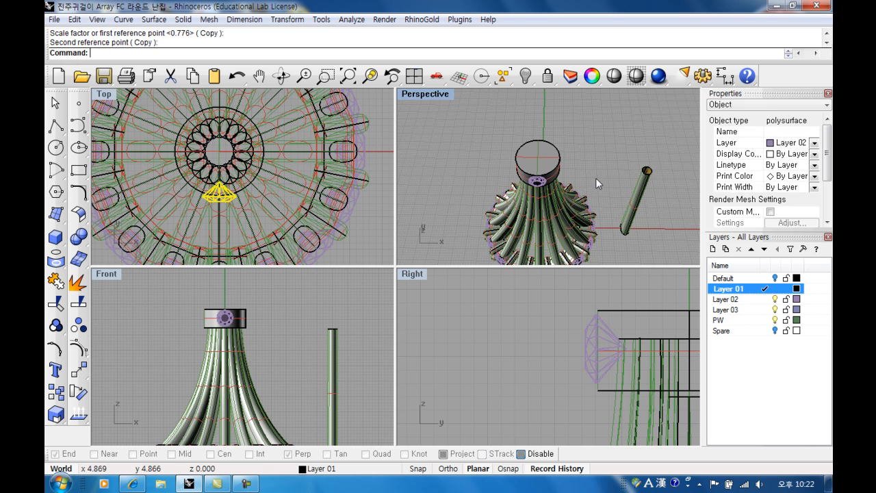
# Array the small stone around the origin 0 in the Top view as 8 items over the full 360 degrees
pyautogui.scroll(3, 508, 191)
pyautogui.moveTo(290, 175); pyautogui.dragTo(276, 196, button='right')
pyautogui.scroll(-4, 282, 194)
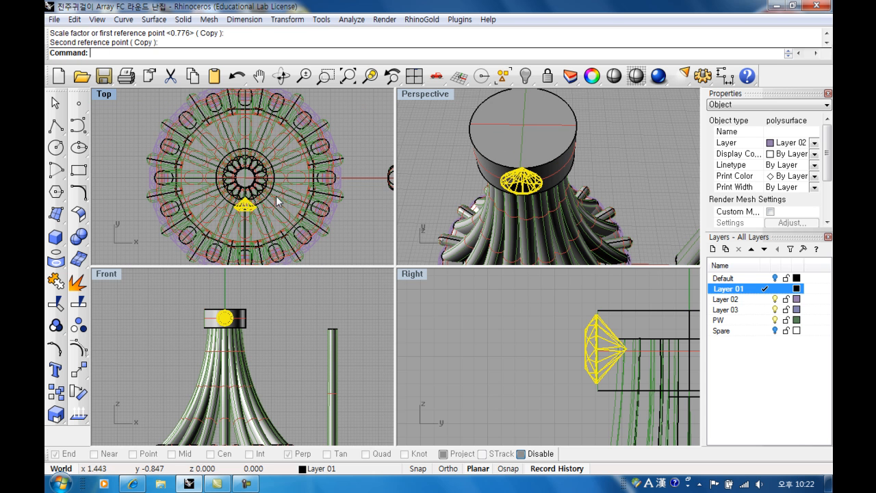
pyautogui.press('Return')
pyautogui.press('Escape')
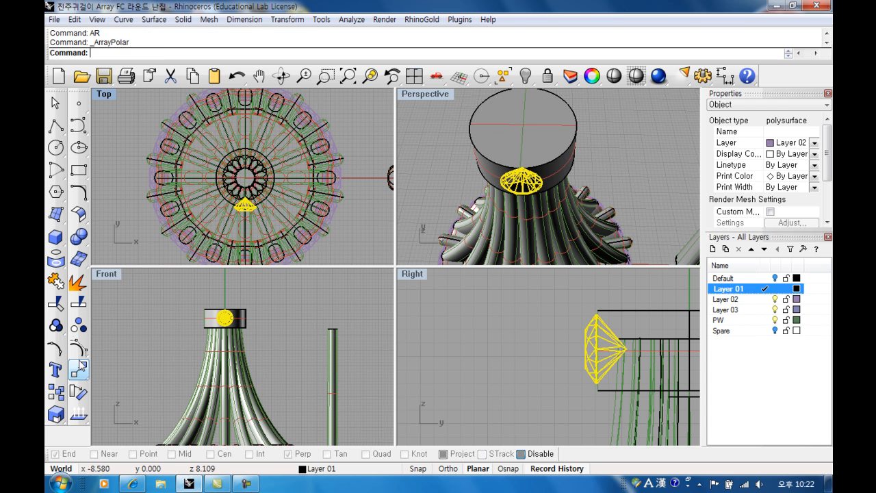
pyautogui.click(80, 369)
pyautogui.click(105, 429)
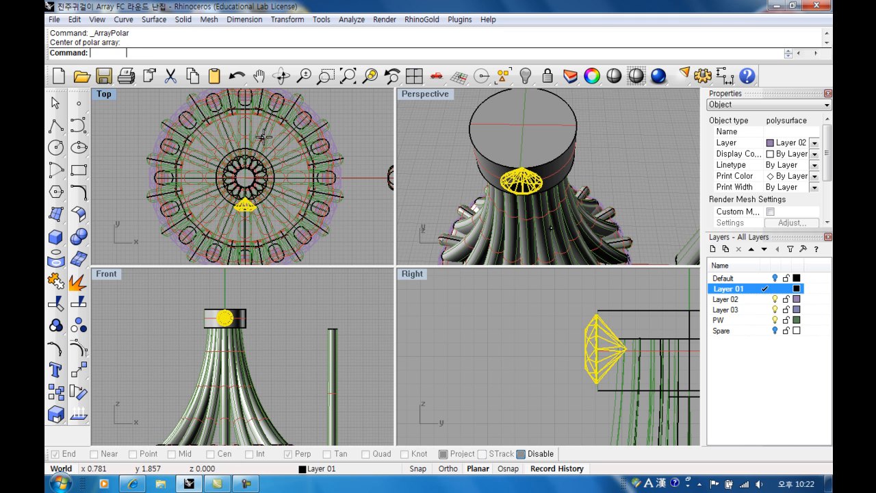
pyautogui.write('0')
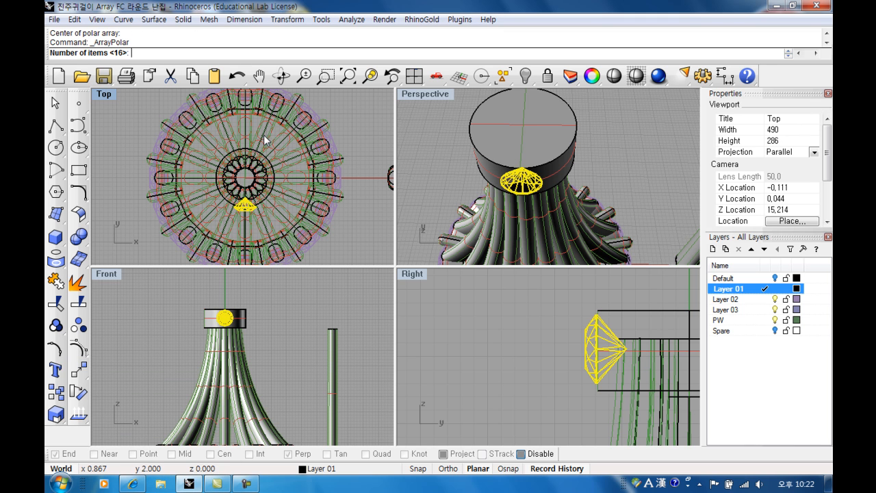
pyautogui.press('Return')
pyautogui.press('Return')
pyautogui.moveTo(525, 160); pyautogui.dragTo(597, 128, button='right')
pyautogui.scroll(-3, 572, 137)
pyautogui.scroll(3, 597, 128)
pyautogui.click(569, 149)
# Select the lower ring's front centre prong and place it at the upper rim of the top cylinder in the Right view
pyautogui.scroll(-10, 539, 386)
pyautogui.scroll(3, 540, 386)
pyautogui.scroll(-3, 284, 375)
pyautogui.scroll(6, 274, 374)
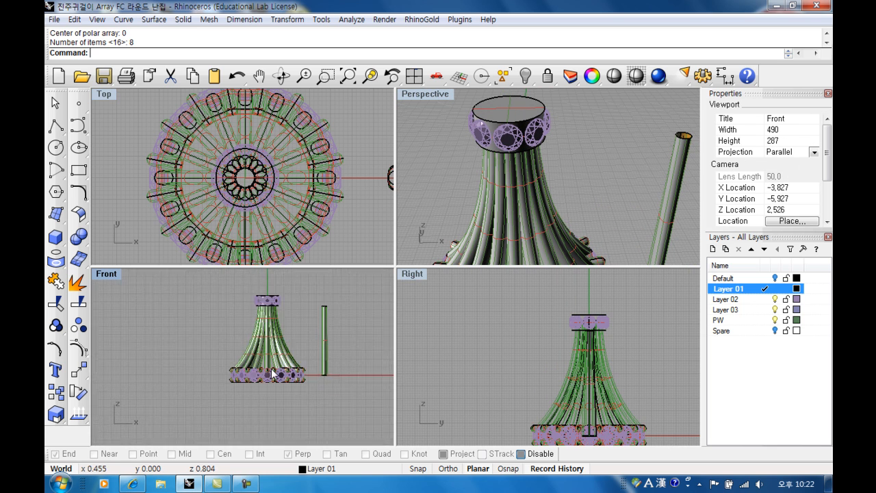
pyautogui.click(263, 374)
pyautogui.moveTo(263, 374); pyautogui.dragTo(277, 408, button='right')
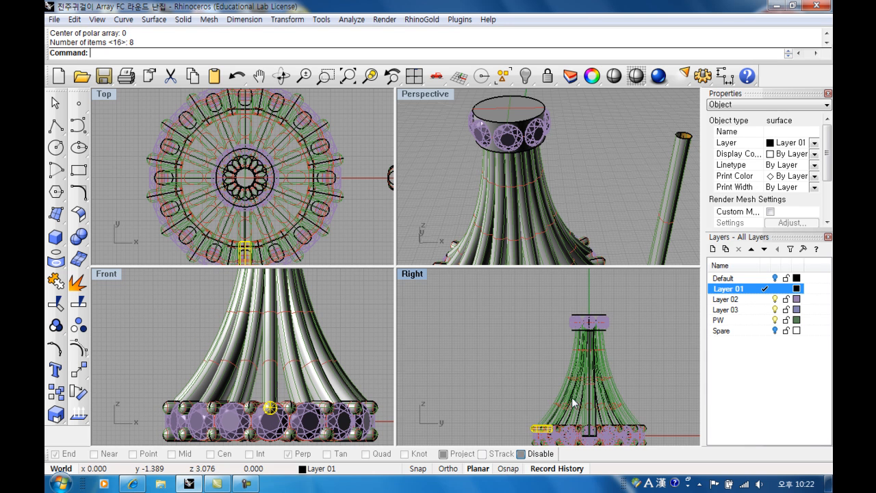
pyautogui.scroll(5, 565, 404)
pyautogui.scroll(3, 573, 361)
pyautogui.click(556, 352)
# Scale the prong at the cylinder's rim down uniformly from its outer end
pyautogui.click(55, 416)
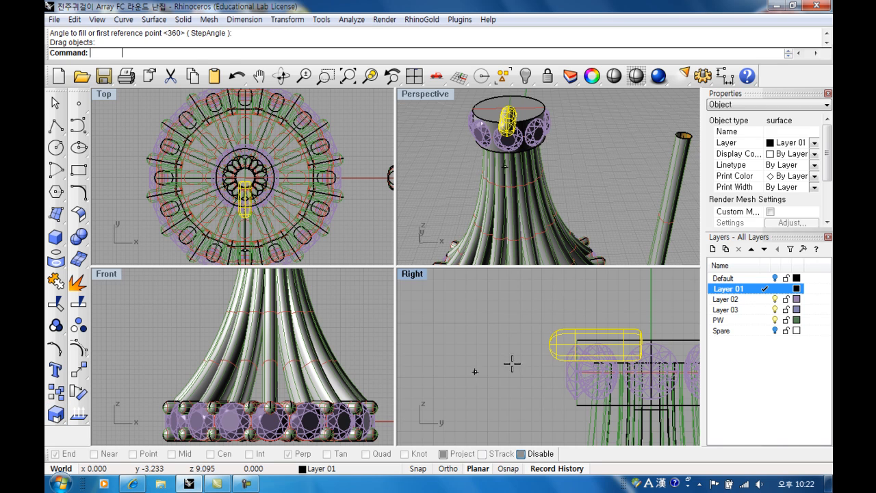
pyautogui.click(566, 345)
pyautogui.click(483, 345)
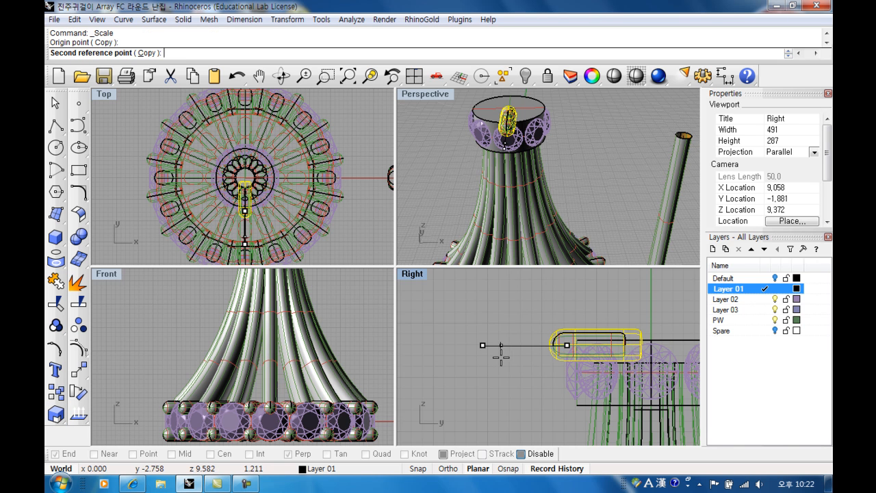
pyautogui.click(502, 355)
pyautogui.moveTo(524, 356); pyautogui.dragTo(490, 359, button='right')
# Shorten the prong by moving the control points at one end along its length, then turn off the points
pyautogui.press('F10')
pyautogui.moveTo(577, 315); pyautogui.dragTo(487, 349)
pyautogui.scroll(6, 591, 343)
pyautogui.press('Escape')
pyautogui.press('Escape')
pyautogui.scroll(5, 252, 188)
pyautogui.scroll(-3, 253, 162)
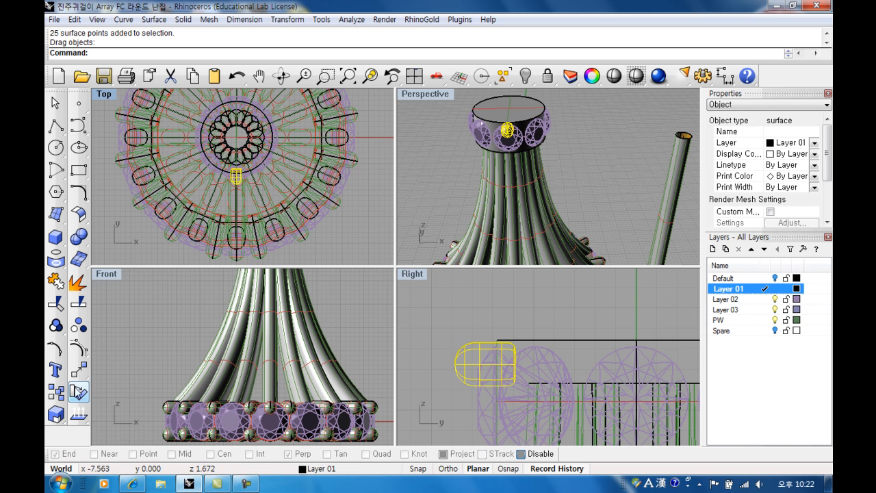
# Rotate a copy of the rim prong around the origin 0 by 360/16 degrees in the Top view
pyautogui.click(79, 375)
pyautogui.click(148, 386)
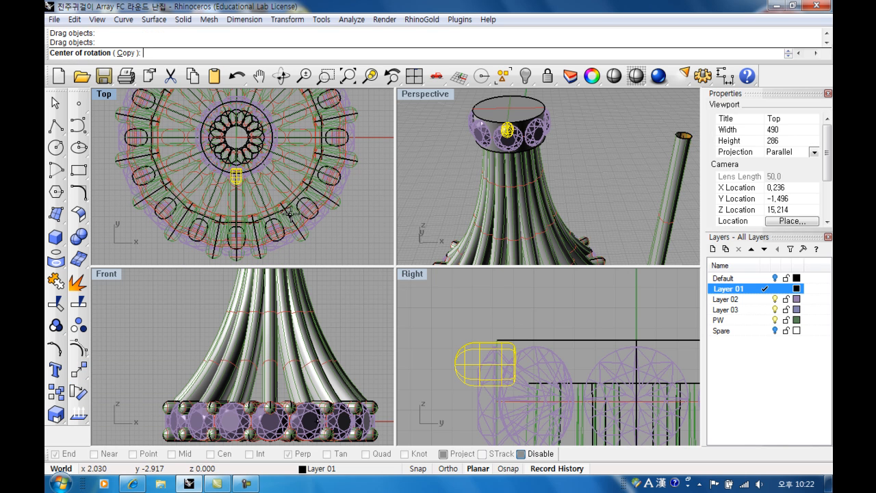
pyautogui.write('0')
pyautogui.press('Return')
pyautogui.moveTo(302, 228); pyautogui.dragTo(322, 219, button='right')
pyautogui.click(166, 53)
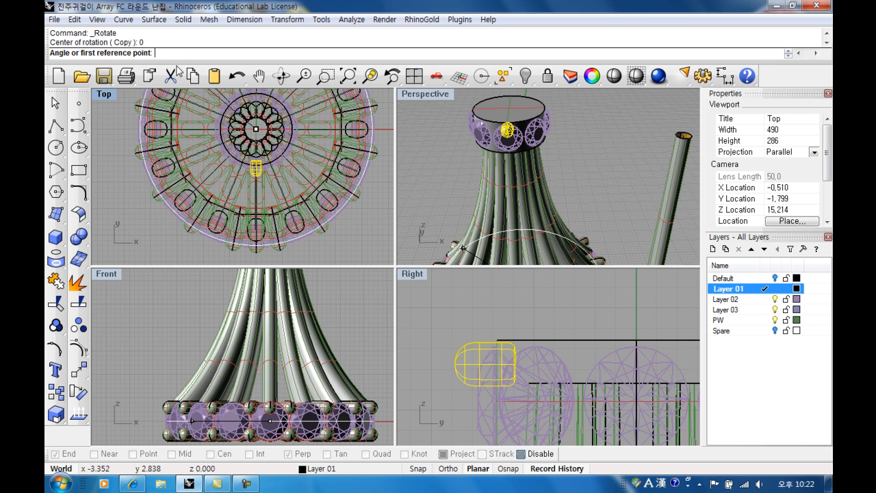
pyautogui.moveTo(249, 151); pyautogui.dragTo(233, 179, button='right')
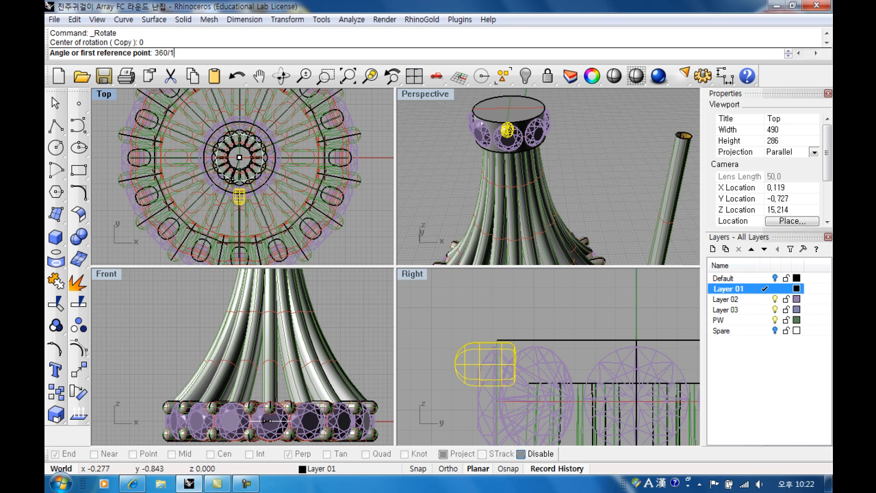
pyautogui.press('Return')
pyautogui.scroll(8, 515, 121)
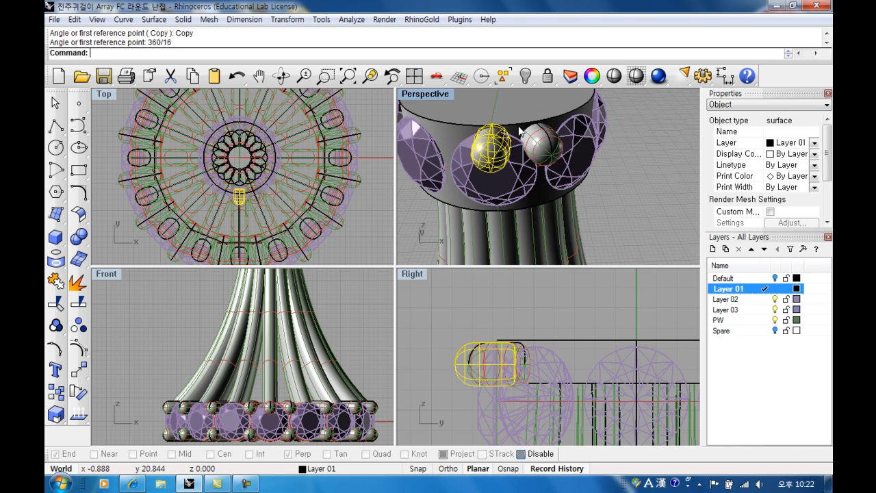
# Mirror the rotated prong copy across the horizontal centre line of the small stones in the Right view, keeping both prongs selected
pyautogui.click(552, 162)
pyautogui.scroll(-3, 503, 356)
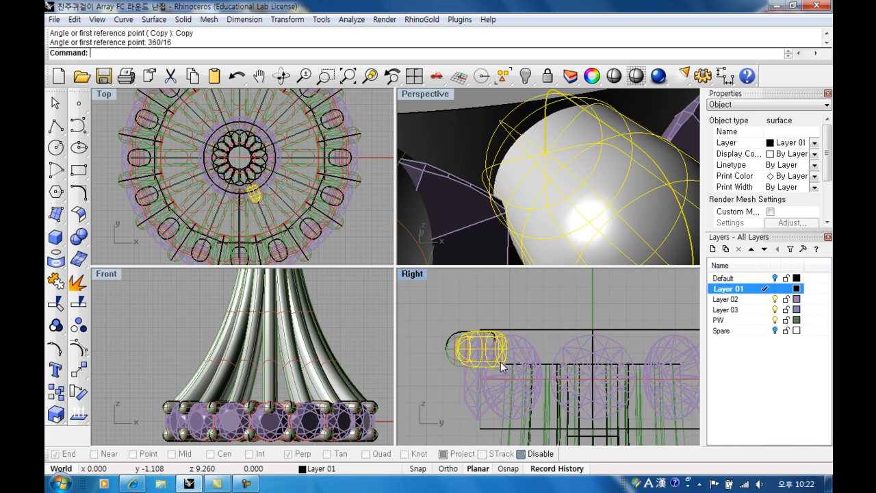
pyautogui.click(80, 371)
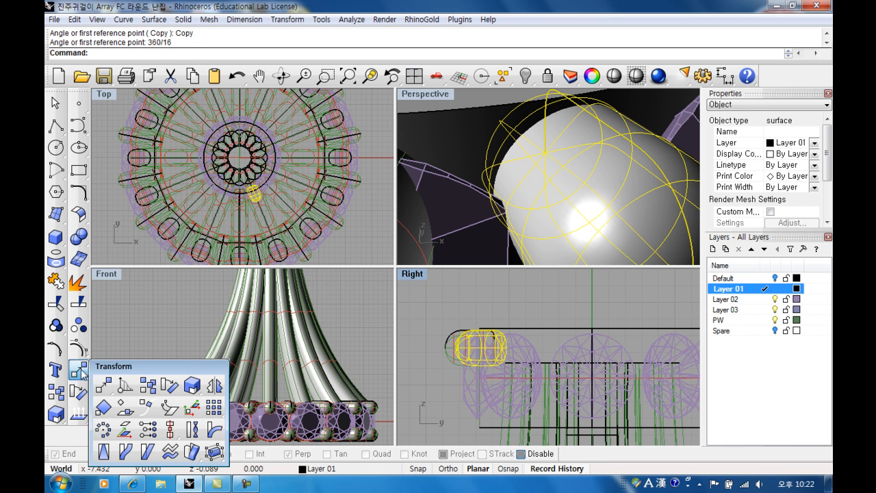
pyautogui.click(219, 388)
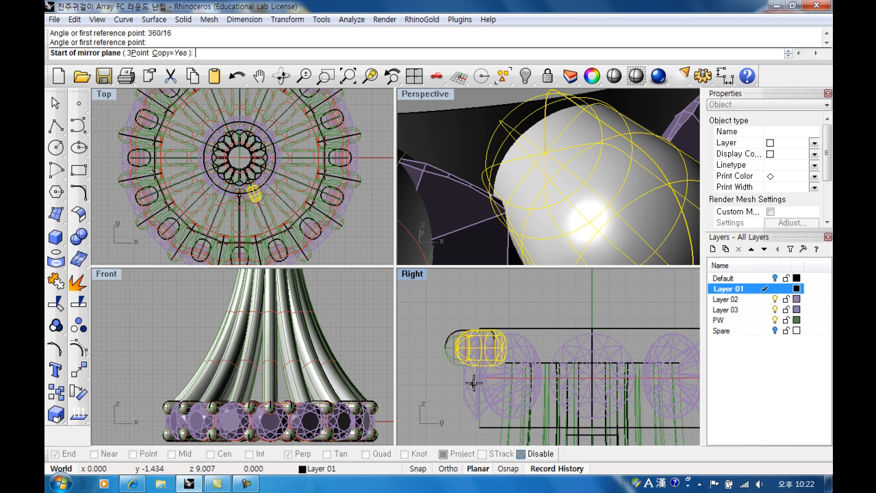
pyautogui.click(514, 377)
pyautogui.click(452, 376)
pyautogui.keyDown('shift'); pyautogui.click(459, 417); pyautogui.keyUp('shift')
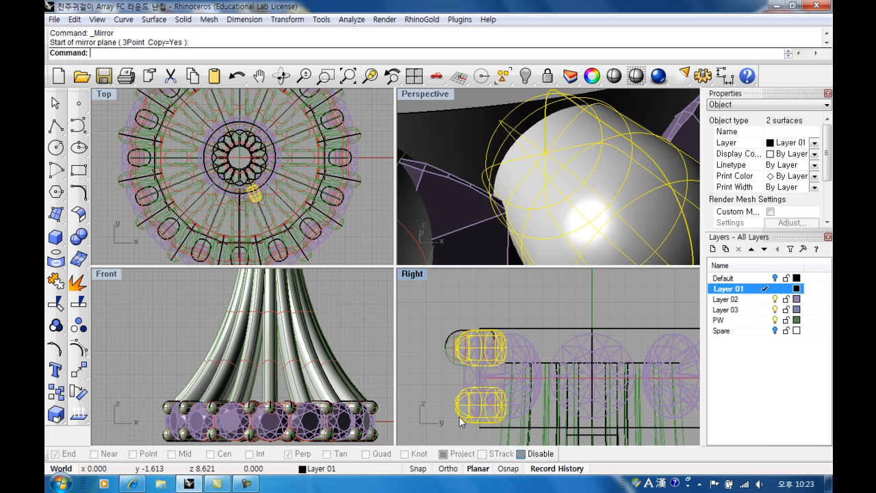
# Array the upper and lower prong pair around the origin 0 in the Top view as 8 items over 360 degrees
pyautogui.scroll(-10, 526, 160)
pyautogui.scroll(-5, 506, 159)
pyautogui.scroll(-4, 216, 175)
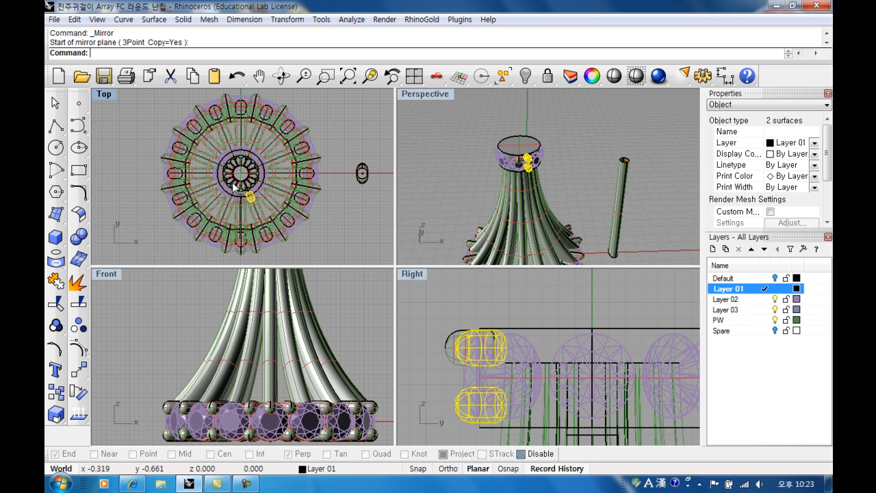
pyautogui.click(81, 380)
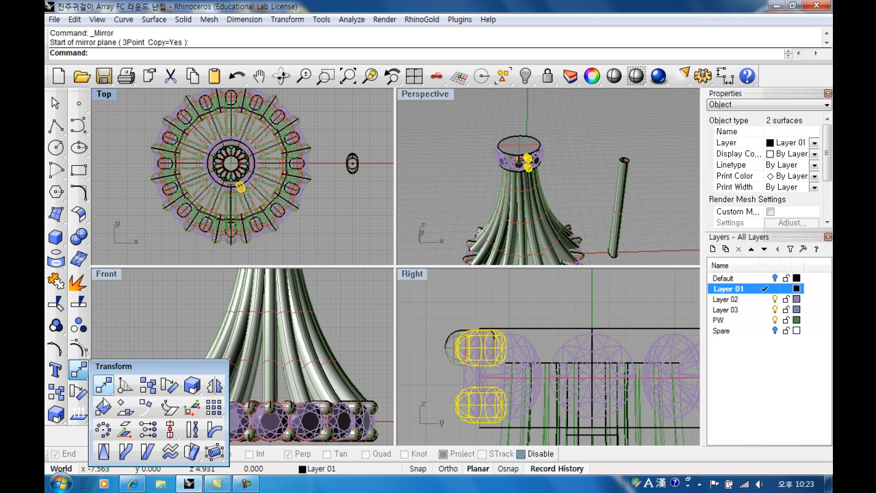
pyautogui.click(104, 430)
pyautogui.write('0')
pyautogui.press('Return')
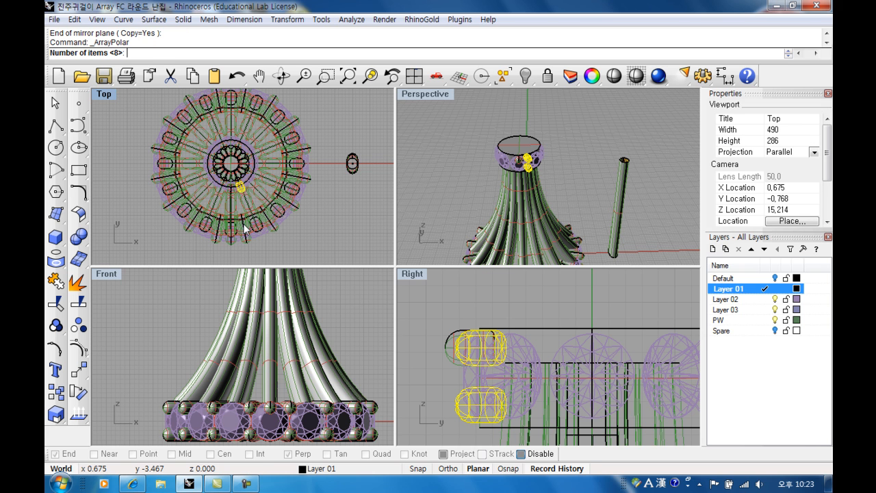
pyautogui.press('Return')
pyautogui.press('Return')
# Move the front centre prong on the cylinder's rim slightly inward in the Top view and deselect it
pyautogui.click(558, 176)
pyautogui.scroll(10, 523, 155)
pyautogui.click(478, 190)
pyautogui.scroll(6, 264, 190)
pyautogui.scroll(5, 186, 177)
pyautogui.moveTo(204, 201); pyautogui.dragTo(204, 195)
pyautogui.scroll(-10, 531, 189)
pyautogui.moveTo(532, 190); pyautogui.dragTo(511, 130, button='right')
pyautogui.scroll(-6, 519, 148)
pyautogui.press('Escape')
# Examine the prongs on the top cylinder and the lower stone ring from several angles in the Perspective view
pyautogui.scroll(-1, 520, 149)
pyautogui.scroll(6, 511, 130)
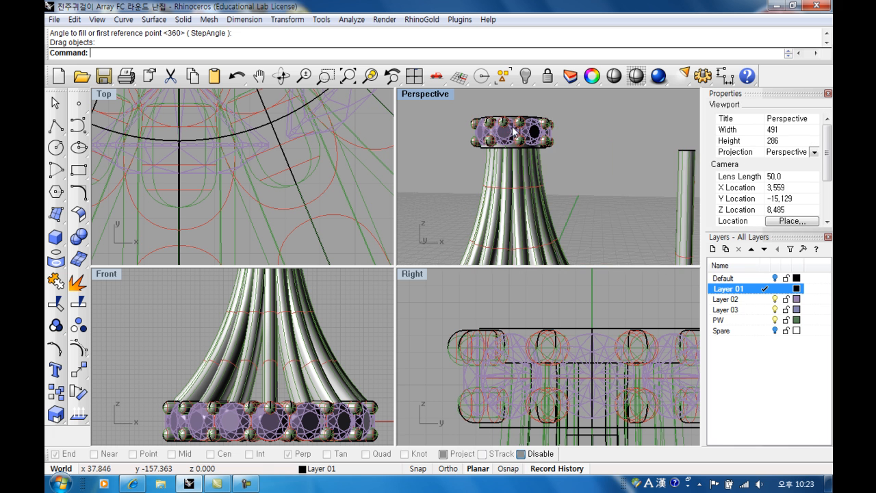
pyautogui.click(498, 117)
pyautogui.scroll(-6, 518, 137)
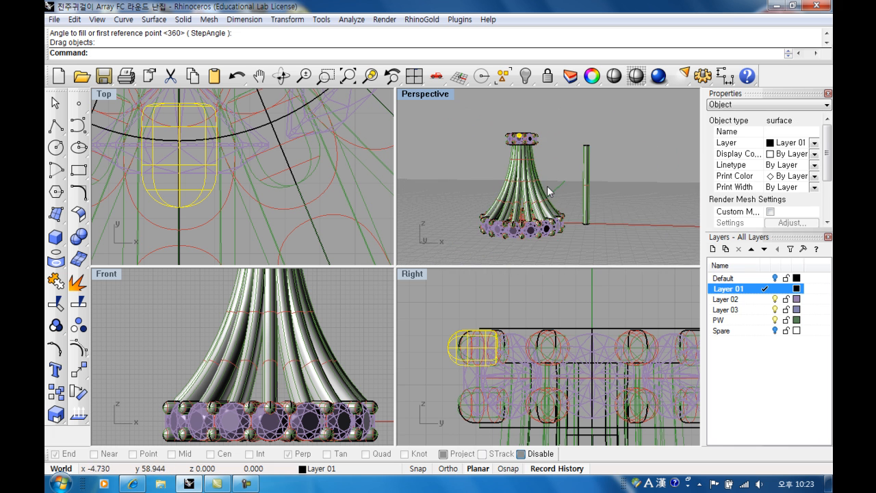
pyautogui.scroll(1, 511, 202)
pyautogui.scroll(3, 521, 195)
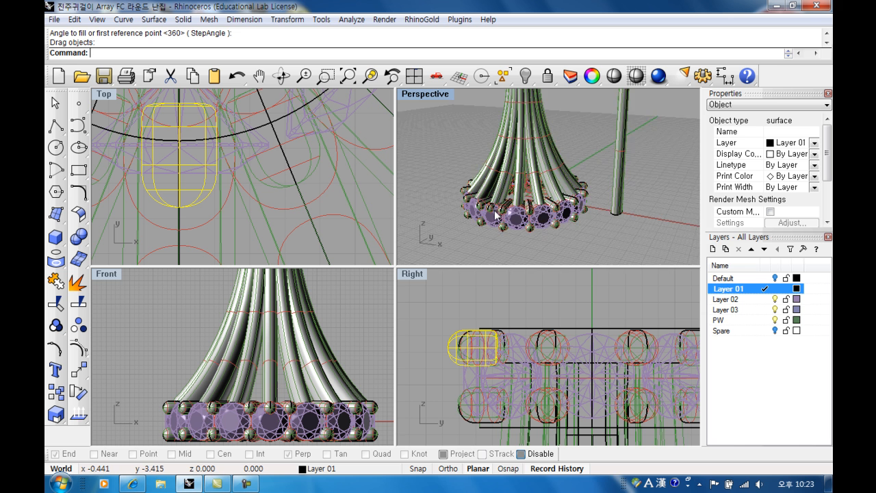
pyautogui.scroll(-4, 527, 200)
pyautogui.scroll(1, 530, 204)
pyautogui.scroll(-4, 530, 202)
pyautogui.click(539, 247)
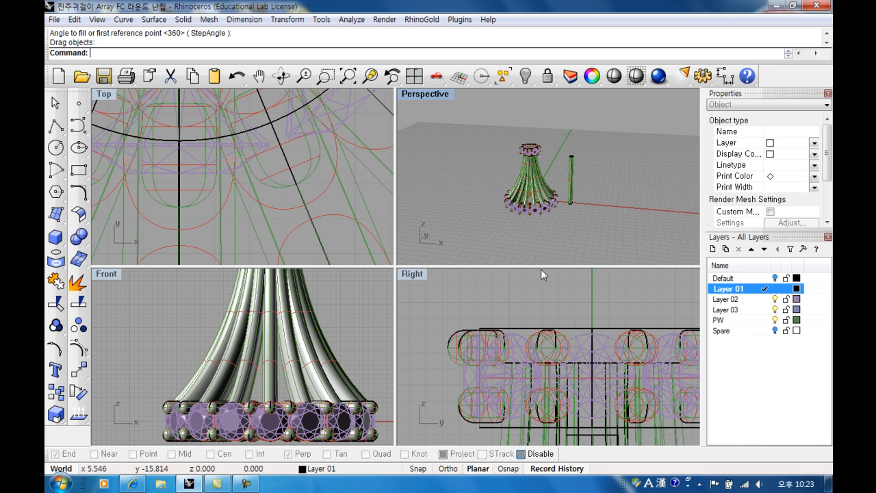
# Try to copy the whole earring section downward in the Right view, undo the attempt and clear the selection
pyautogui.scroll(-10, 540, 357)
pyautogui.moveTo(548, 374); pyautogui.dragTo(552, 343, button='right')
pyautogui.scroll(-5, 552, 343)
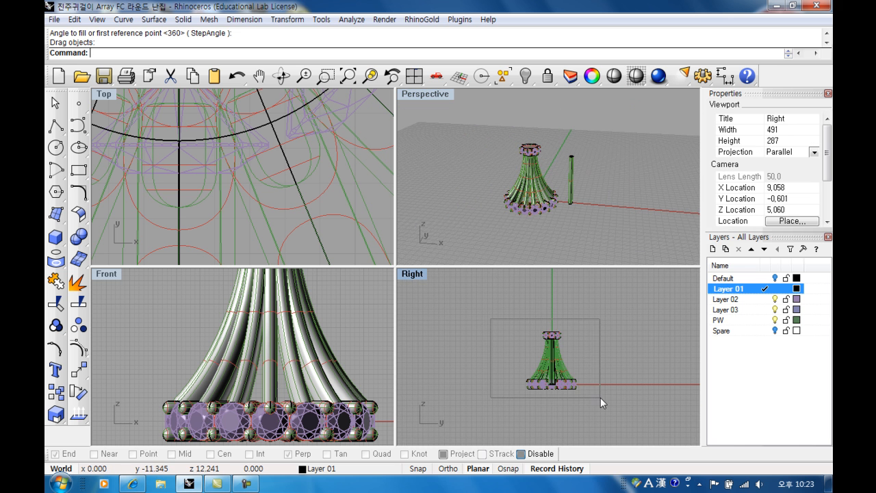
pyautogui.moveTo(601, 399); pyautogui.dragTo(600, 399)
pyautogui.moveTo(575, 400); pyautogui.dragTo(569, 350, button='right')
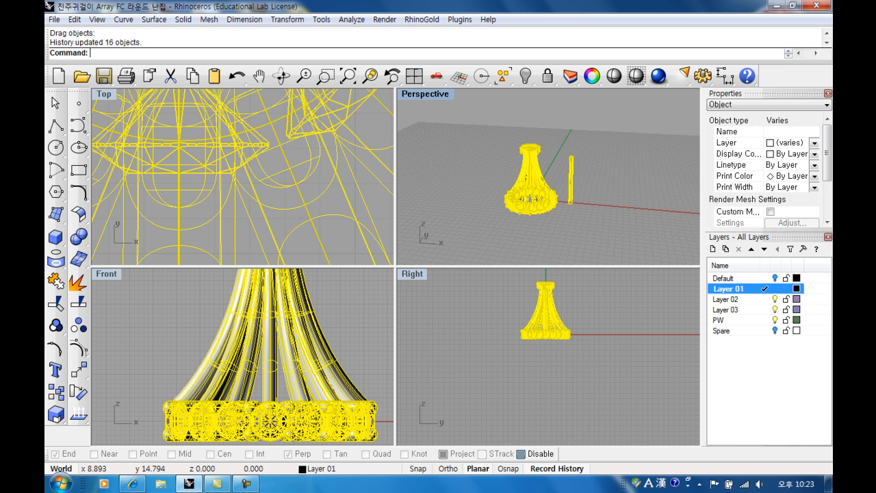
pyautogui.keyDown('alt'); pyautogui.moveTo(555, 305); pyautogui.dragTo(562, 340); pyautogui.keyUp('alt')
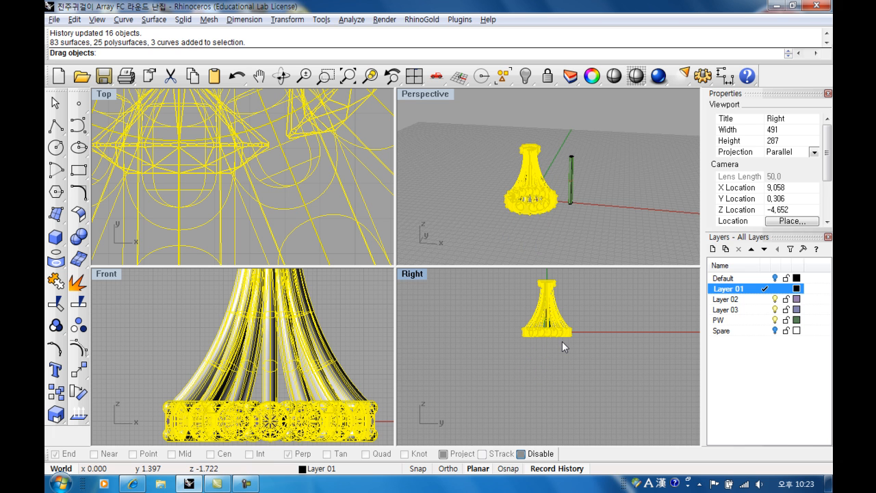
pyautogui.hotkey('ctrl', 'z')
pyautogui.scroll(6, 546, 290)
pyautogui.moveTo(545, 290); pyautogui.dragTo(534, 329, button='right')
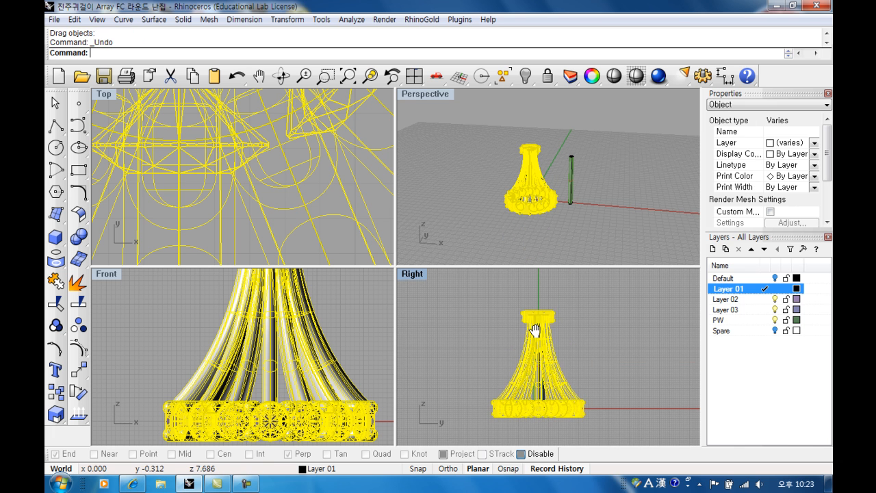
pyautogui.scroll(-4, 575, 335)
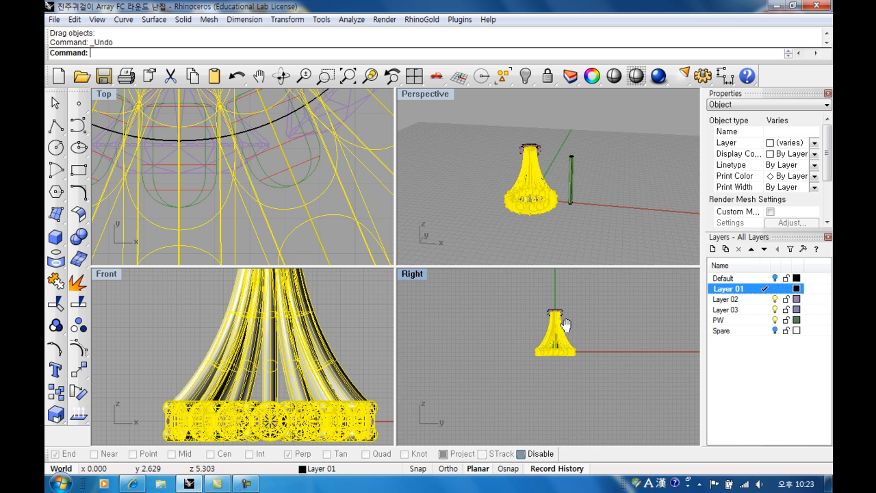
pyautogui.press('Escape')
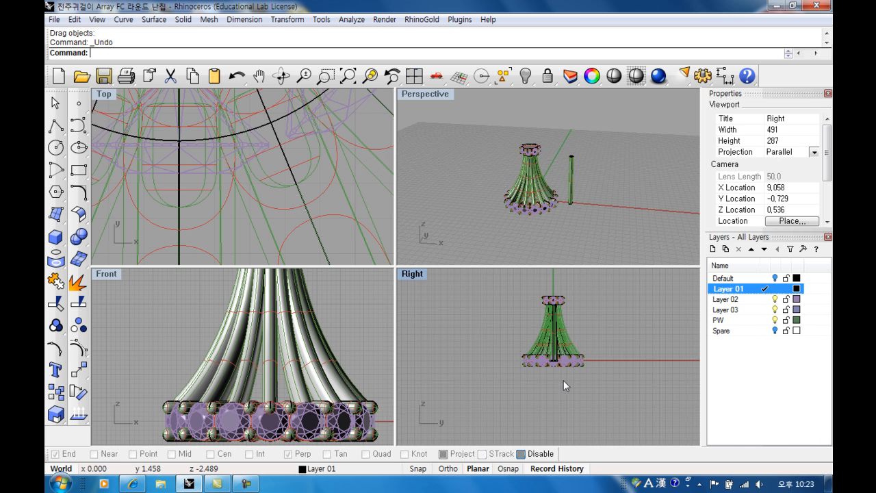
# Select the curved tubes and lower stone ring without the top cylinder and copy them straight down as a second tier
pyautogui.moveTo(517, 364); pyautogui.dragTo(516, 360)
pyautogui.scroll(-8, 330, 360)
pyautogui.moveTo(331, 361); pyautogui.dragTo(283, 366, button='right')
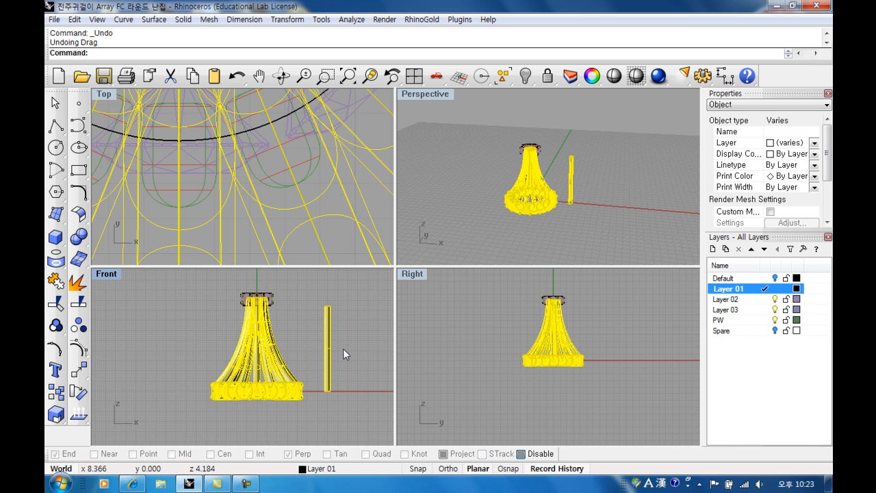
pyautogui.keyDown('ctrl'); pyautogui.moveTo(343, 348); pyautogui.dragTo(313, 367); pyautogui.keyUp('ctrl')
pyautogui.scroll(-4, 295, 377)
pyautogui.moveTo(288, 381); pyautogui.dragTo(283, 350, button='right')
pyautogui.keyDown('shift'); pyautogui.moveTo(281, 338); pyautogui.dragTo(286, 375); pyautogui.keyUp('shift')
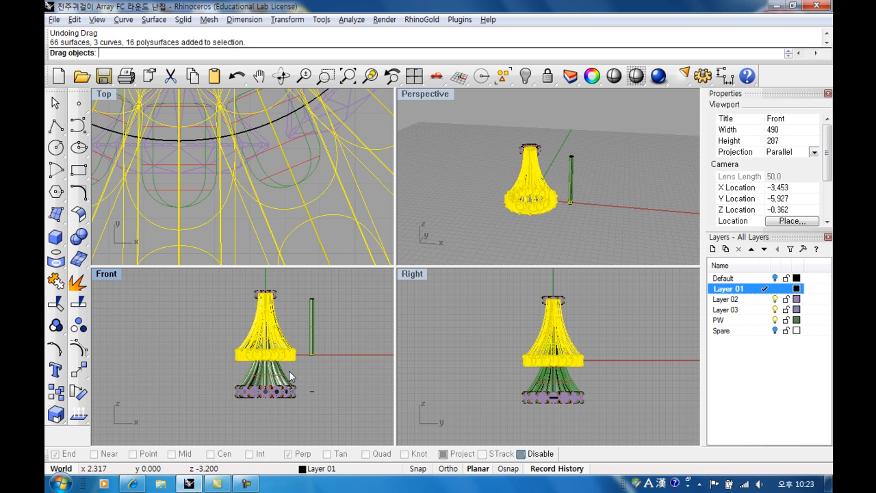
# Copy the tube and ring section down again as a third tier and delete the two stray curves beside the copies
pyautogui.scroll(-3, 289, 371)
pyautogui.moveTo(287, 368); pyautogui.dragTo(286, 335, button='right')
pyautogui.moveTo(279, 317); pyautogui.dragTo(304, 346)
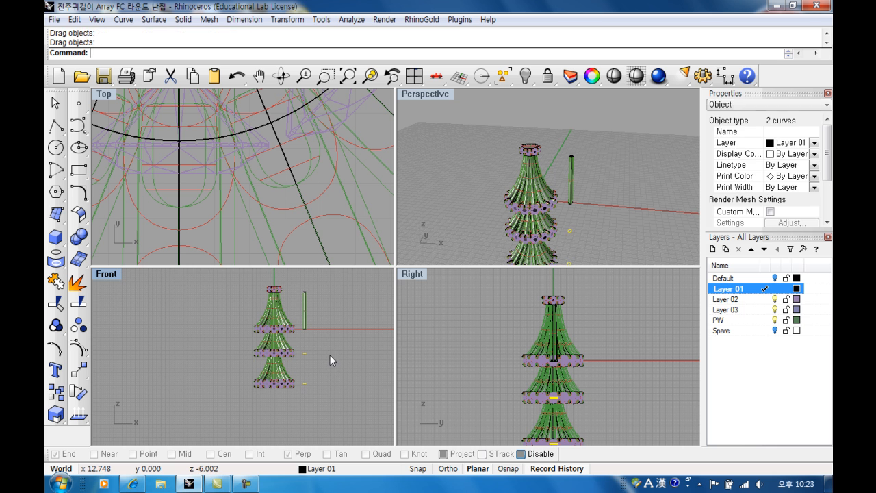
pyautogui.press('Delete')
# Draw a sphere centred on the origin 0 in the Front view and move it straight down under the lowest stone ring
pyautogui.moveTo(313, 361); pyautogui.dragTo(310, 321, button='right')
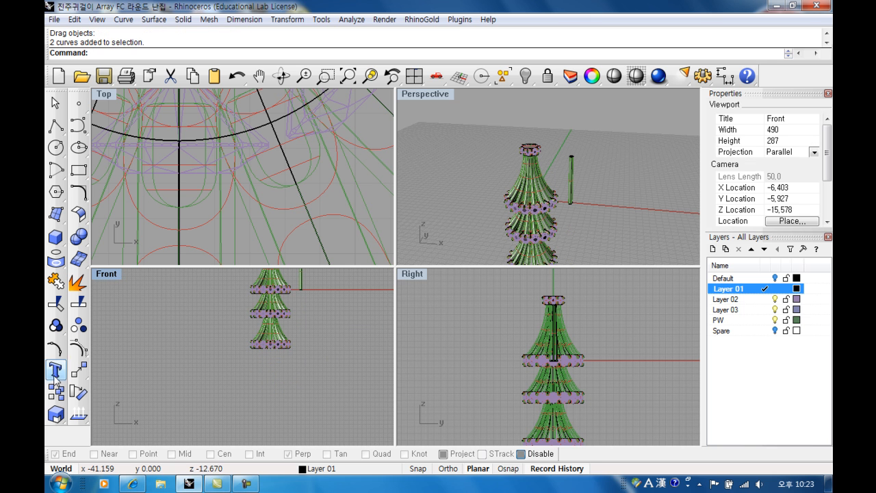
pyautogui.click(58, 417)
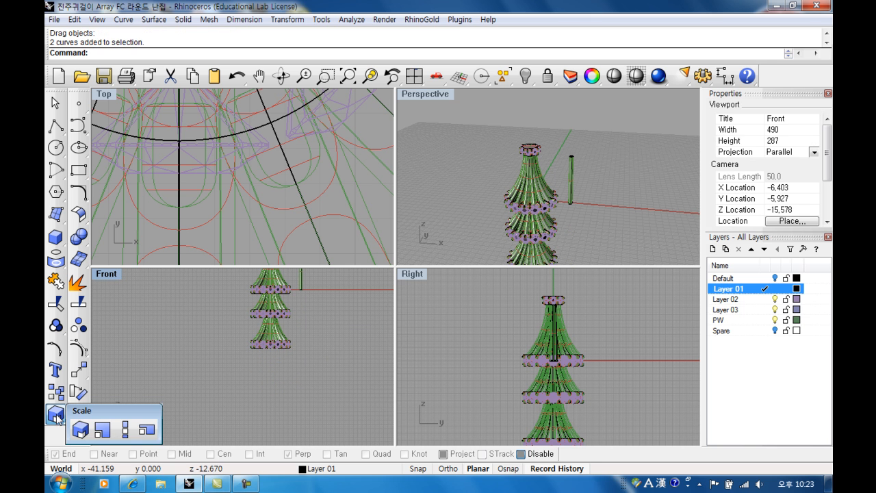
pyautogui.click(59, 243)
pyautogui.click(109, 257)
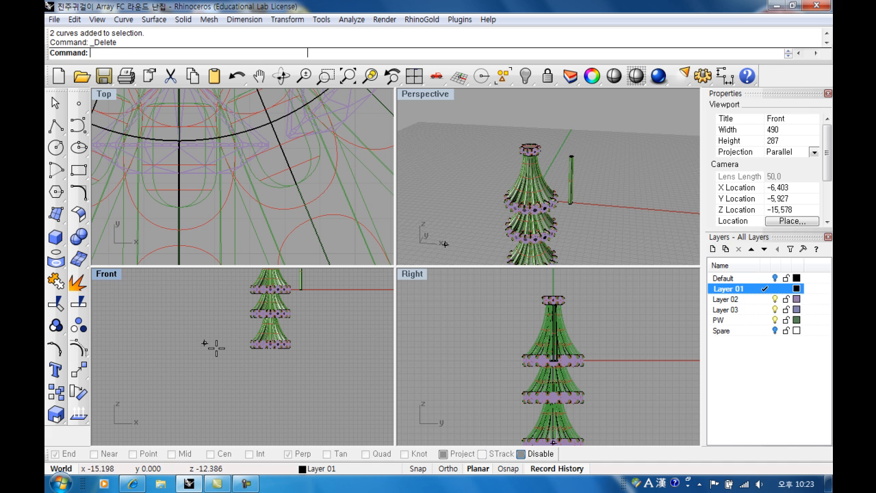
pyautogui.write('0')
pyautogui.press('Return')
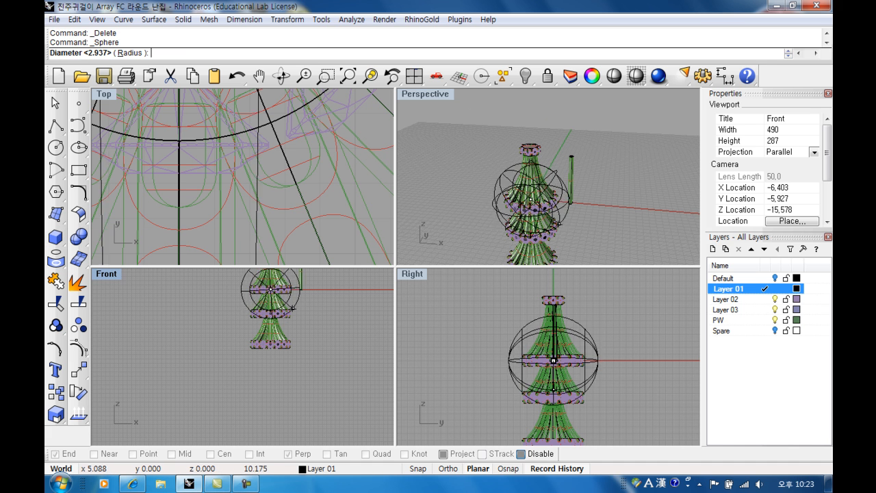
pyautogui.scroll(3, 280, 300)
pyautogui.click(278, 292)
pyautogui.moveTo(264, 301); pyautogui.dragTo(264, 394)
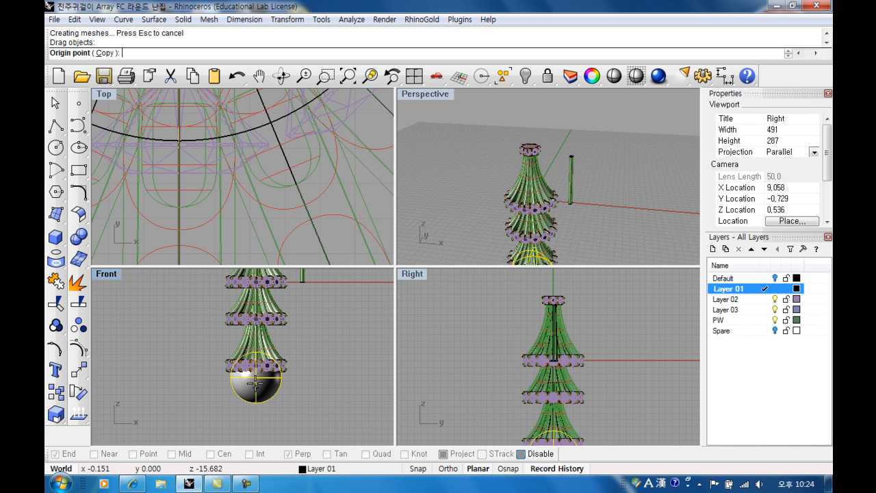
# Scale the pearl sphere down slightly from its centre in the Right view with grid snap turned on
pyautogui.scroll(2, 254, 378)
pyautogui.scroll(3, 256, 377)
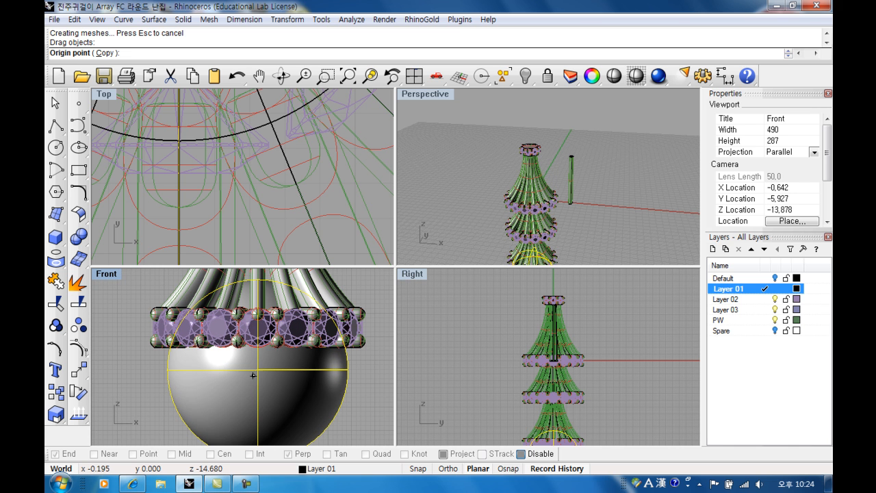
pyautogui.scroll(5, 551, 400)
pyautogui.scroll(1, 550, 395)
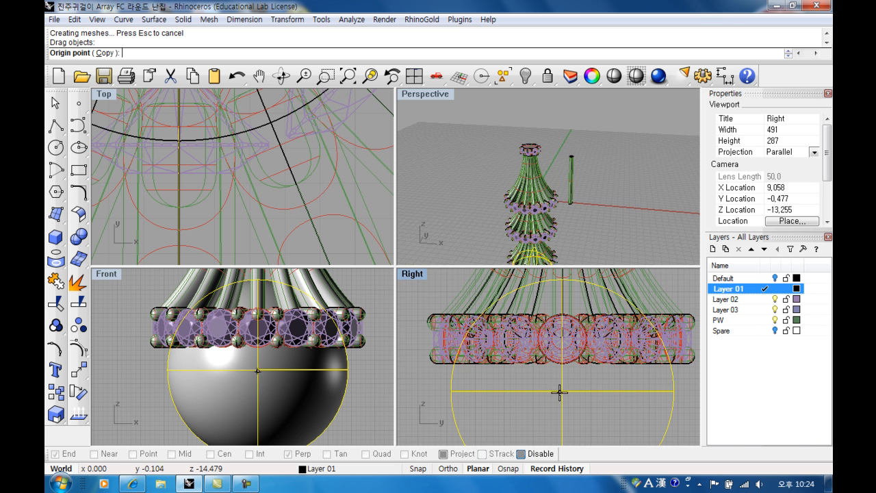
pyautogui.press('F9')
pyautogui.click(562, 390)
pyautogui.scroll(-3, 491, 380)
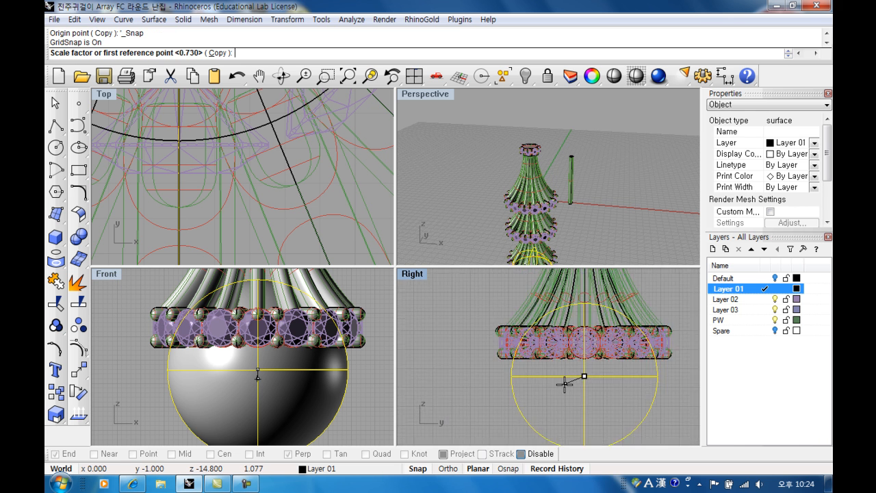
pyautogui.scroll(4, 493, 385)
pyautogui.click(493, 383)
pyautogui.click(501, 382)
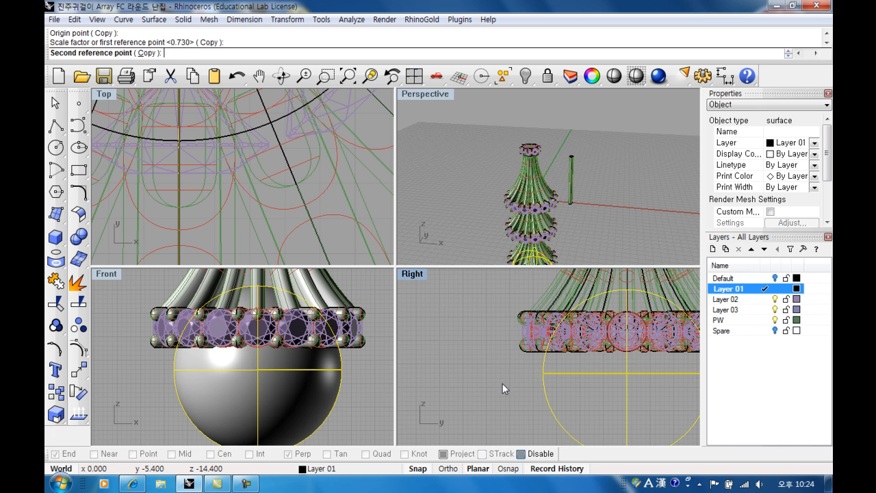
pyautogui.scroll(-6, 523, 374)
pyautogui.scroll(-5, 524, 371)
# Undo the last scaling of the pearl sphere
pyautogui.moveTo(572, 183); pyautogui.dragTo(566, 191, button='right')
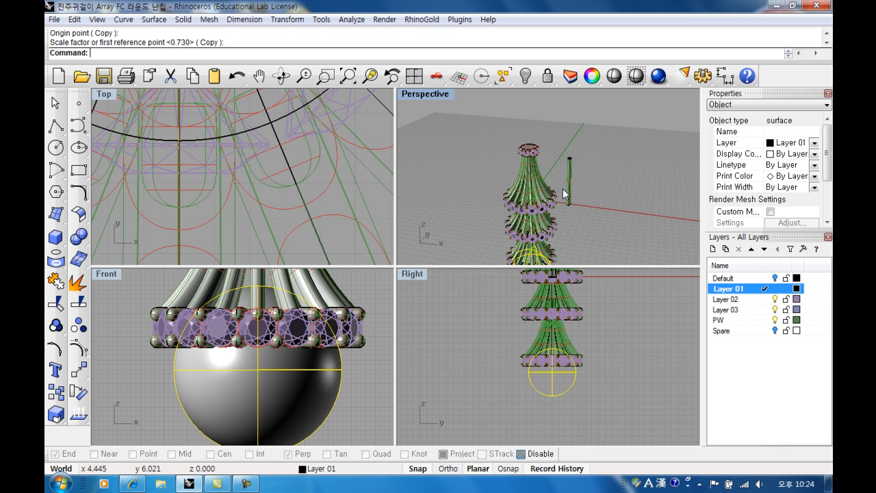
pyautogui.scroll(-2, 563, 213)
pyautogui.hotkey('ctrl', 'z')
# Clear the selection and maximise the Perspective view to examine the complete three-tier earring with its pearl
pyautogui.keyDown('shift'); pyautogui.moveTo(560, 225); pyautogui.dragTo(584, 141, button='right'); pyautogui.keyUp('shift')
pyautogui.click(597, 204)
pyautogui.doubleClick(441, 96)
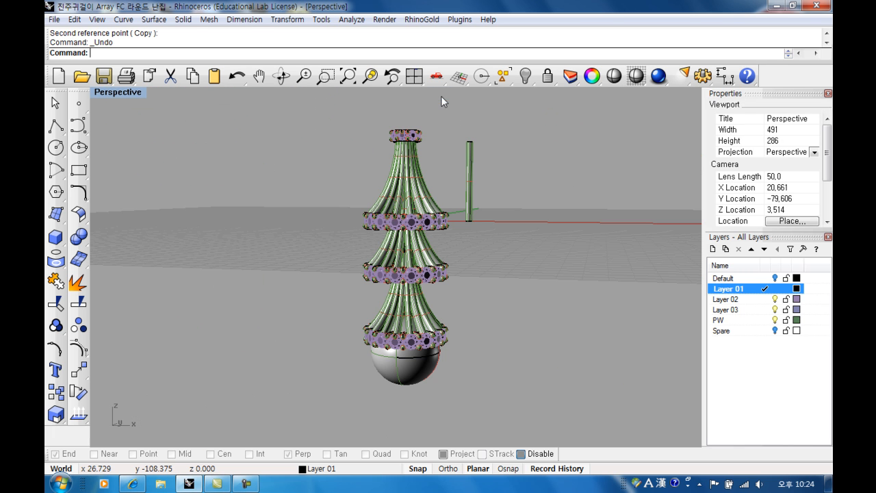
# Hide the leftover straight tube and its two curves standing beside the upper tier of the earring
pyautogui.moveTo(472, 205); pyautogui.dragTo(460, 238)
pyautogui.moveTo(471, 293); pyautogui.dragTo(554, 320, button='right')
pyautogui.press('Delete')
# Select the lowest tier together with the pearl, clear the selection and examine the whole earring from below and the side
pyautogui.moveTo(321, 389); pyautogui.dragTo(320, 389)
pyautogui.scroll(5, 405, 293)
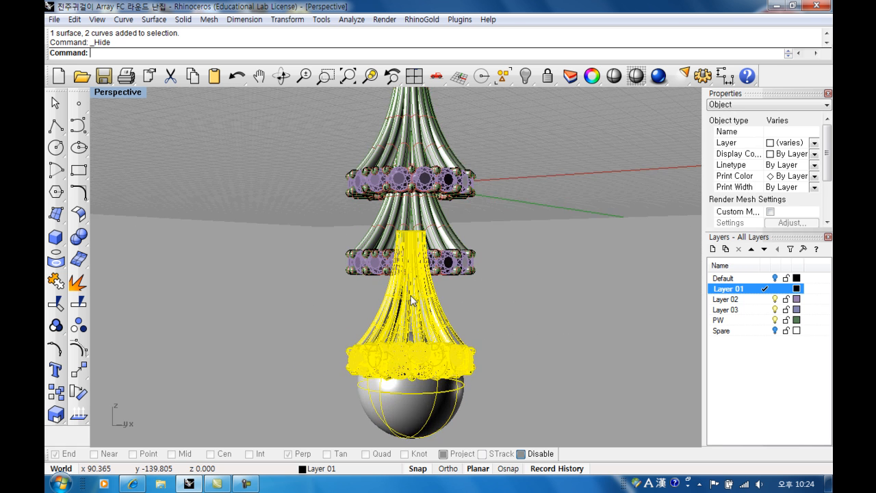
pyautogui.moveTo(420, 302)
pyautogui.mouseDown()
pyautogui.moveTo(419, 287)
pyautogui.moveTo(419, 300)
pyautogui.mouseUp()
pyautogui.click(547, 317)
pyautogui.scroll(-4, 534, 305)
pyautogui.scroll(-6, 533, 305)
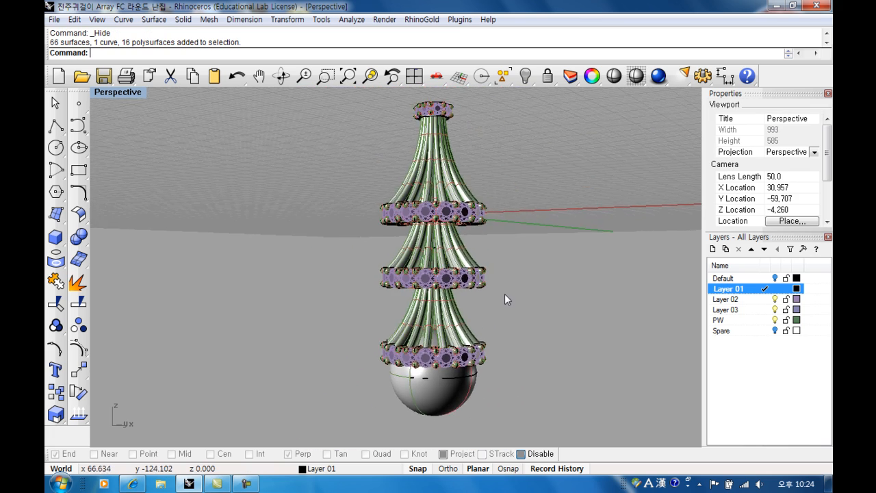
pyautogui.moveTo(456, 302); pyautogui.dragTo(408, 275, button='right')
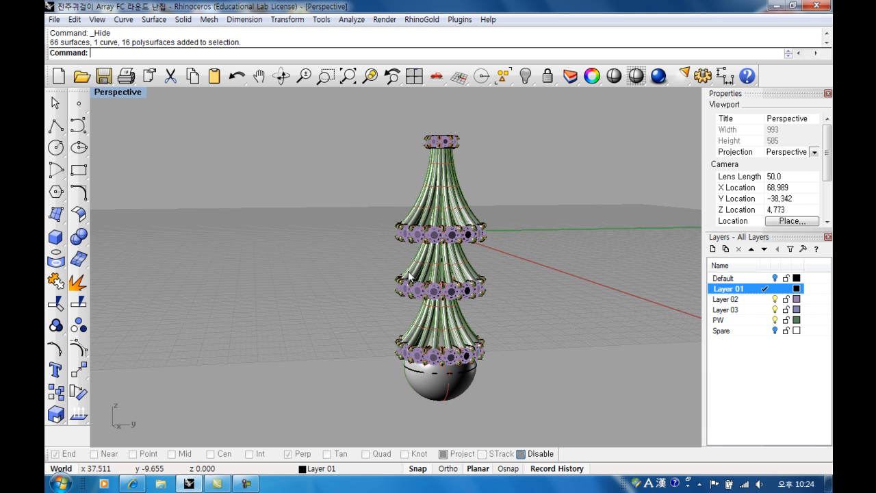
# Set the Perspective view to Rendered display and examine the finished earring from the other side and slightly above
pyautogui.click(125, 92)
pyautogui.click(131, 149)
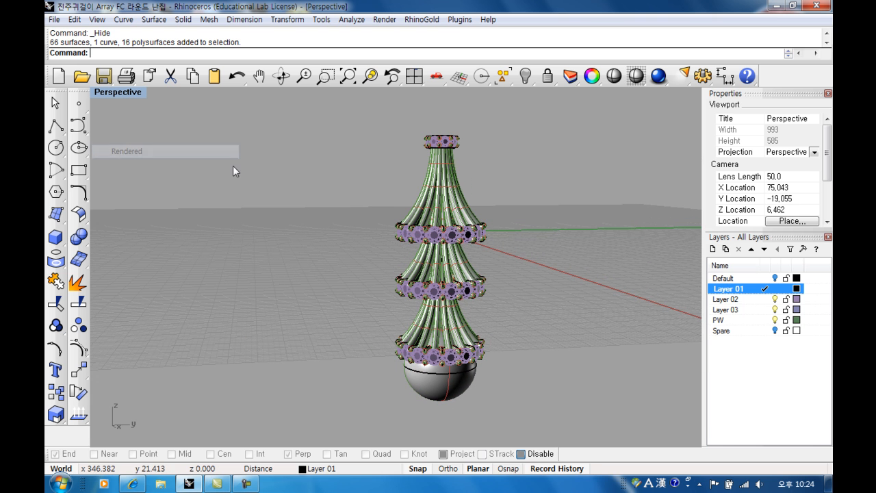
pyautogui.moveTo(528, 233); pyautogui.dragTo(342, 194, button='right')
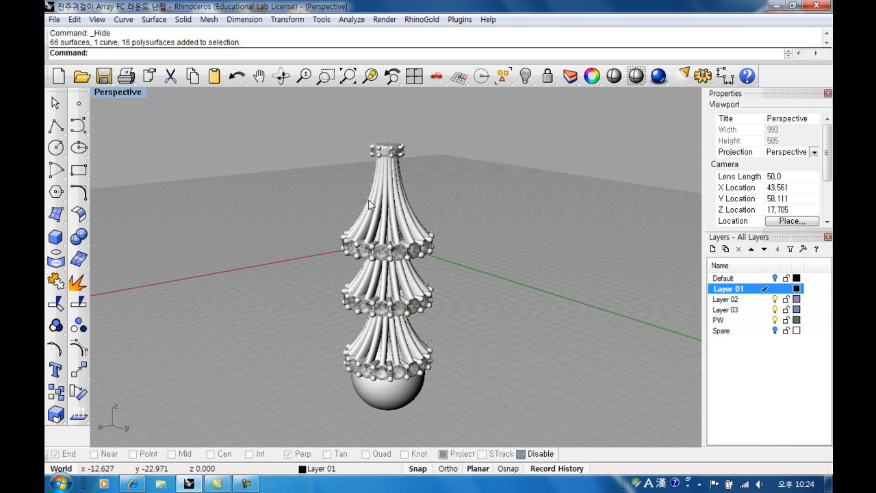
pyautogui.moveTo(440, 241); pyautogui.dragTo(445, 236, button='right')
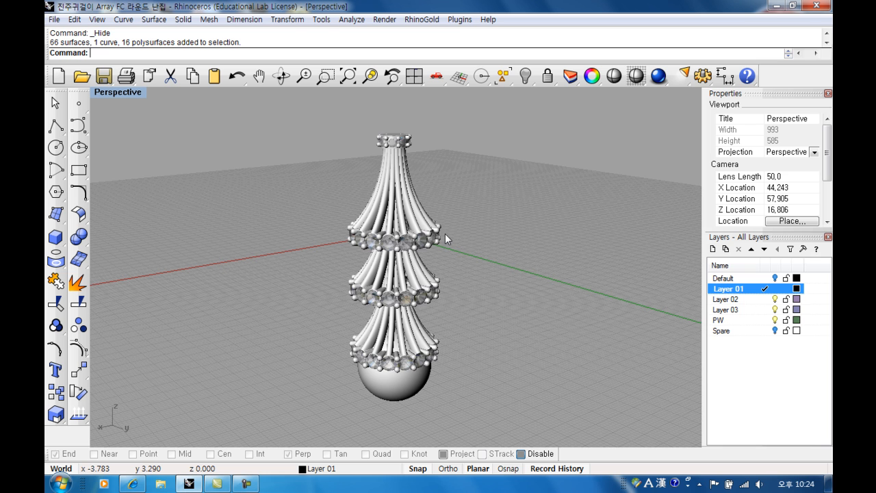